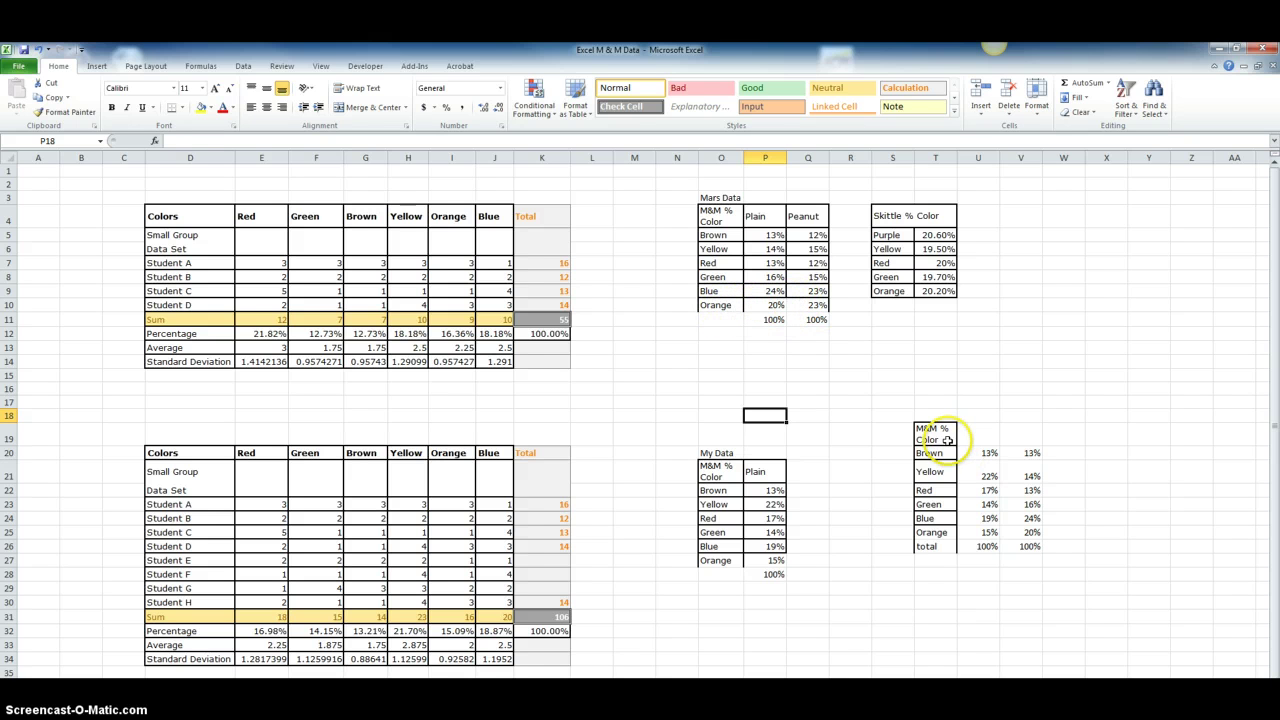
Try a 2-D clustered bar chart of the color percentages in T19:V26, including the total row, and delete it.
{"action": "left_click_drag", "start_coordinate": [935, 433], "coordinate": [1027, 547]}
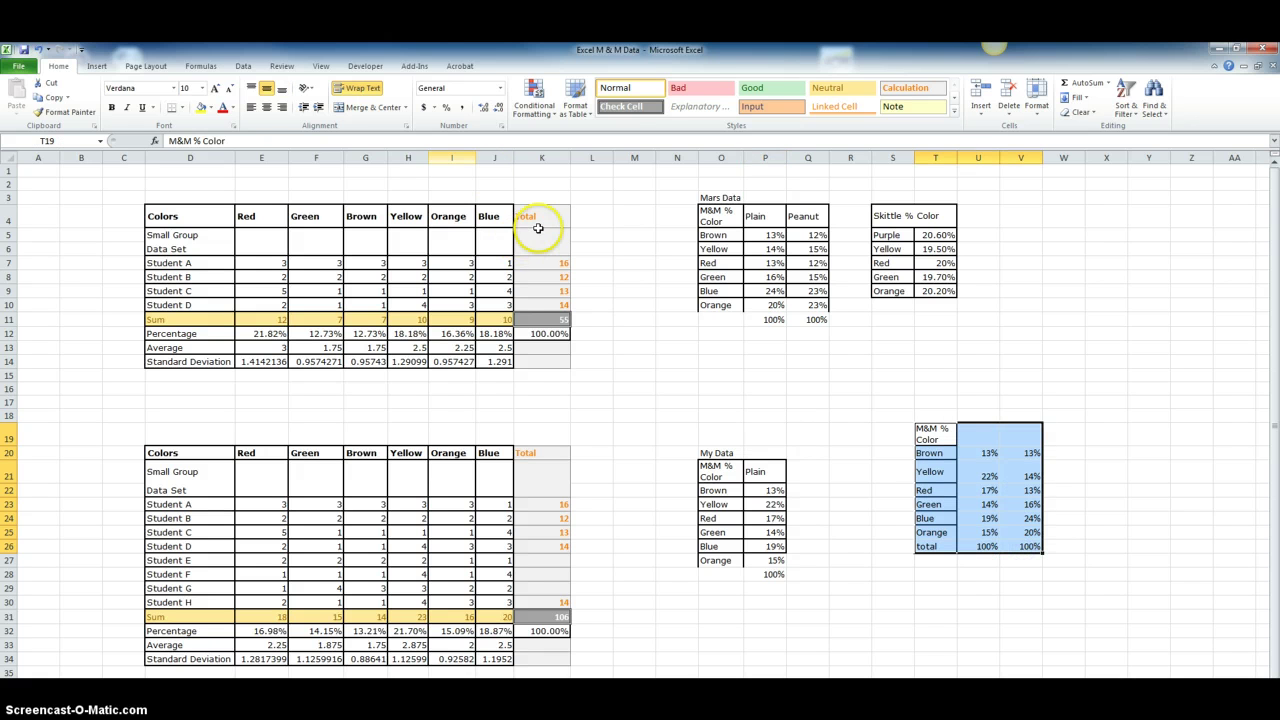
{"action": "left_click", "coordinate": [97, 66]}
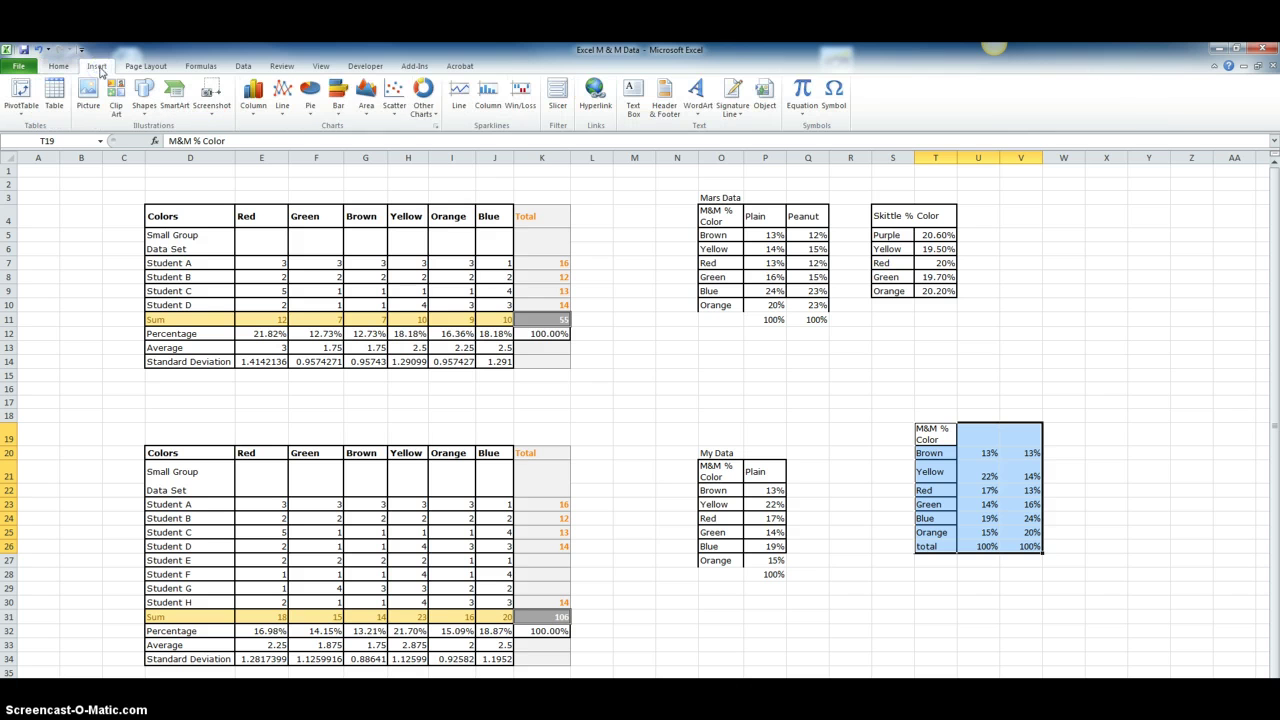
{"action": "left_click", "coordinate": [340, 108]}
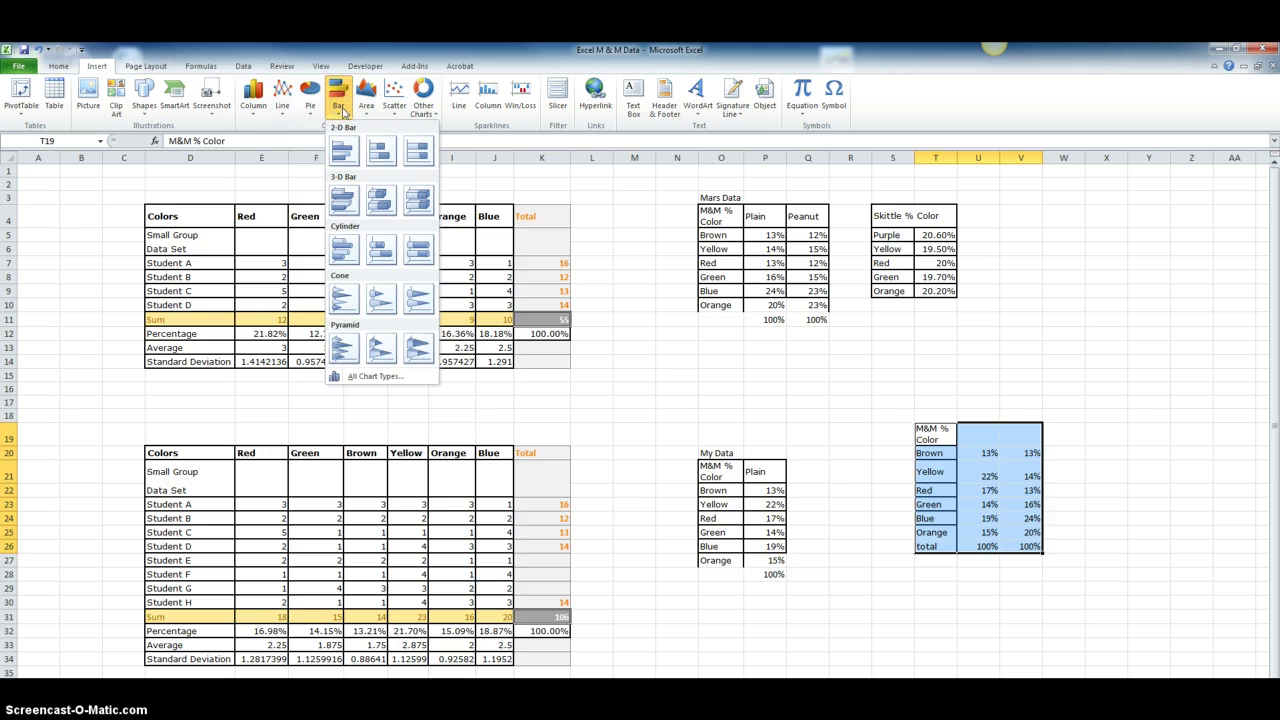
{"action": "left_click", "coordinate": [342, 150]}
{"action": "left_click", "coordinate": [342, 150]}
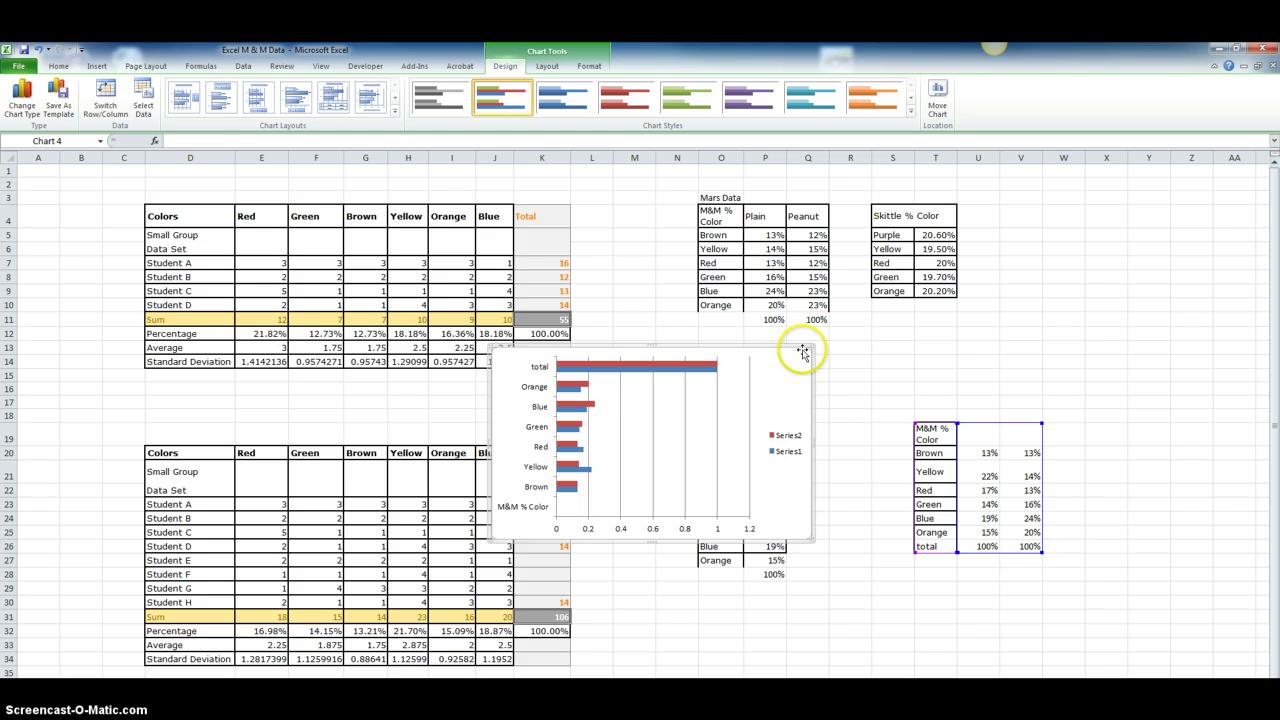
{"action": "left_click_drag", "start_coordinate": [808, 349], "coordinate": [808, 348]}
{"action": "key", "text": "Delete"}
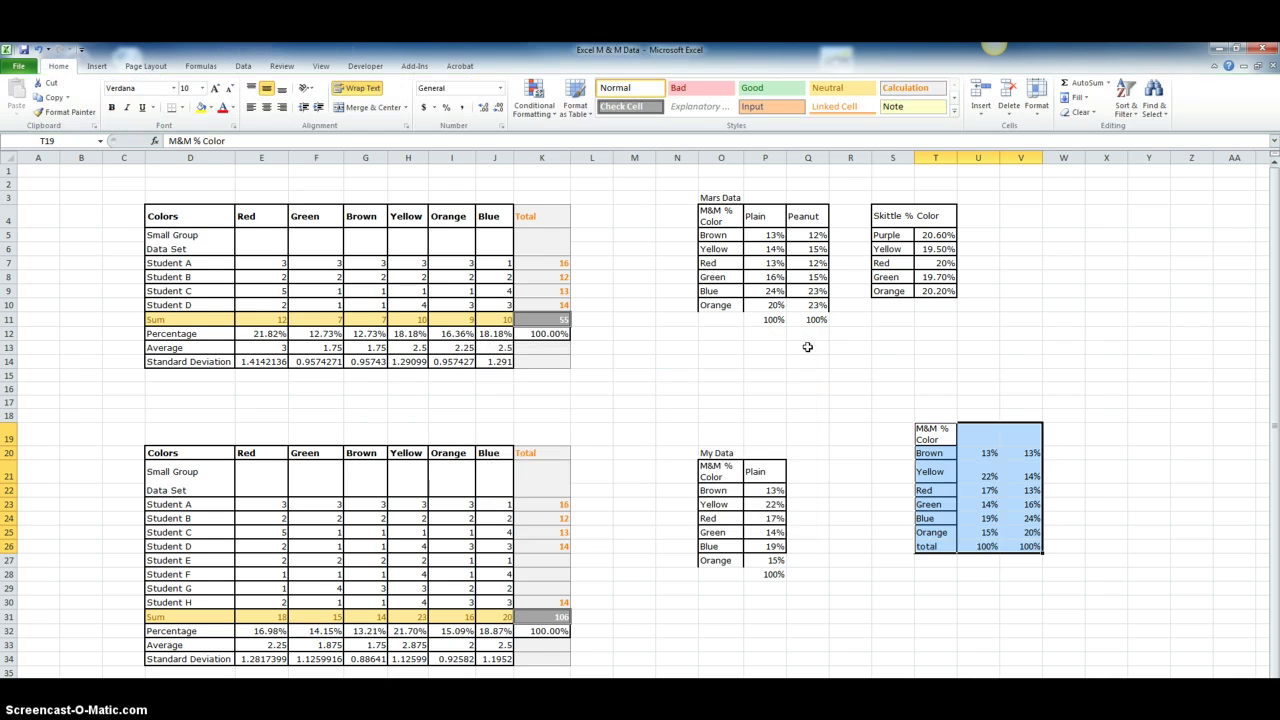
Try a 2-D clustered bar chart of the color percentages in T19:V25, without the total row, and delete it.
{"action": "left_click", "coordinate": [930, 453]}
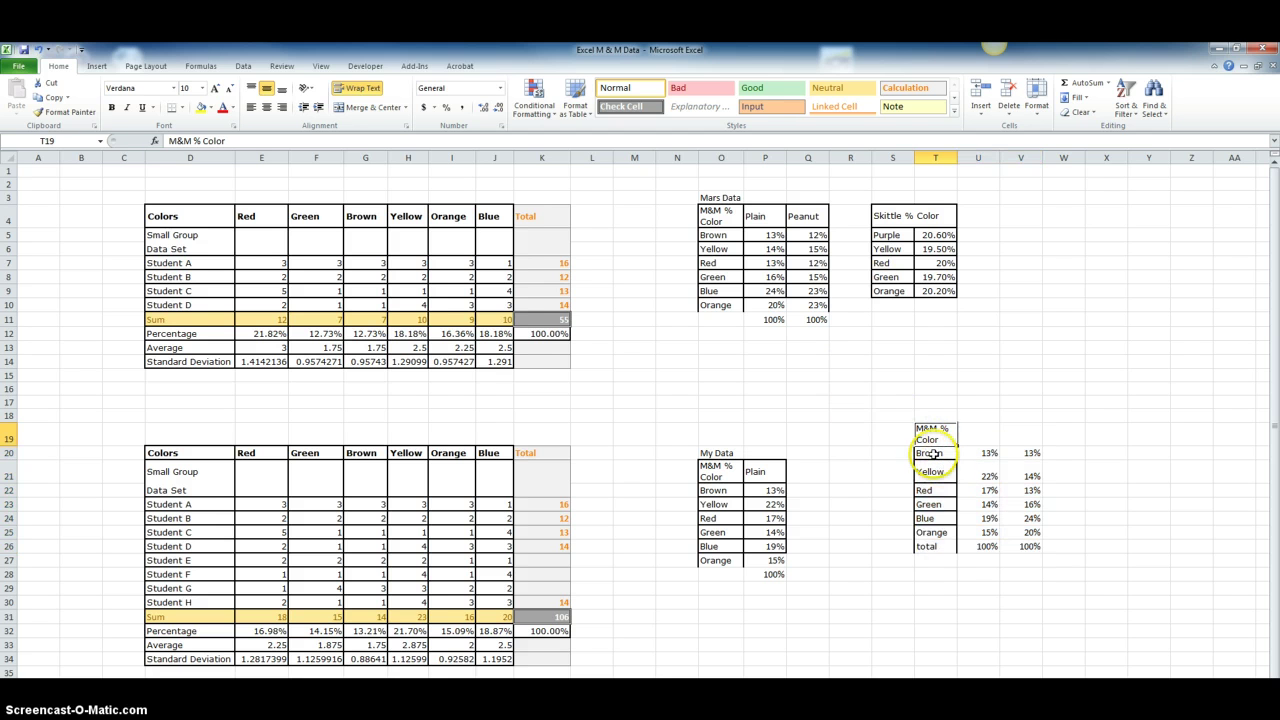
{"action": "left_click_drag", "start_coordinate": [936, 438], "coordinate": [1012, 532]}
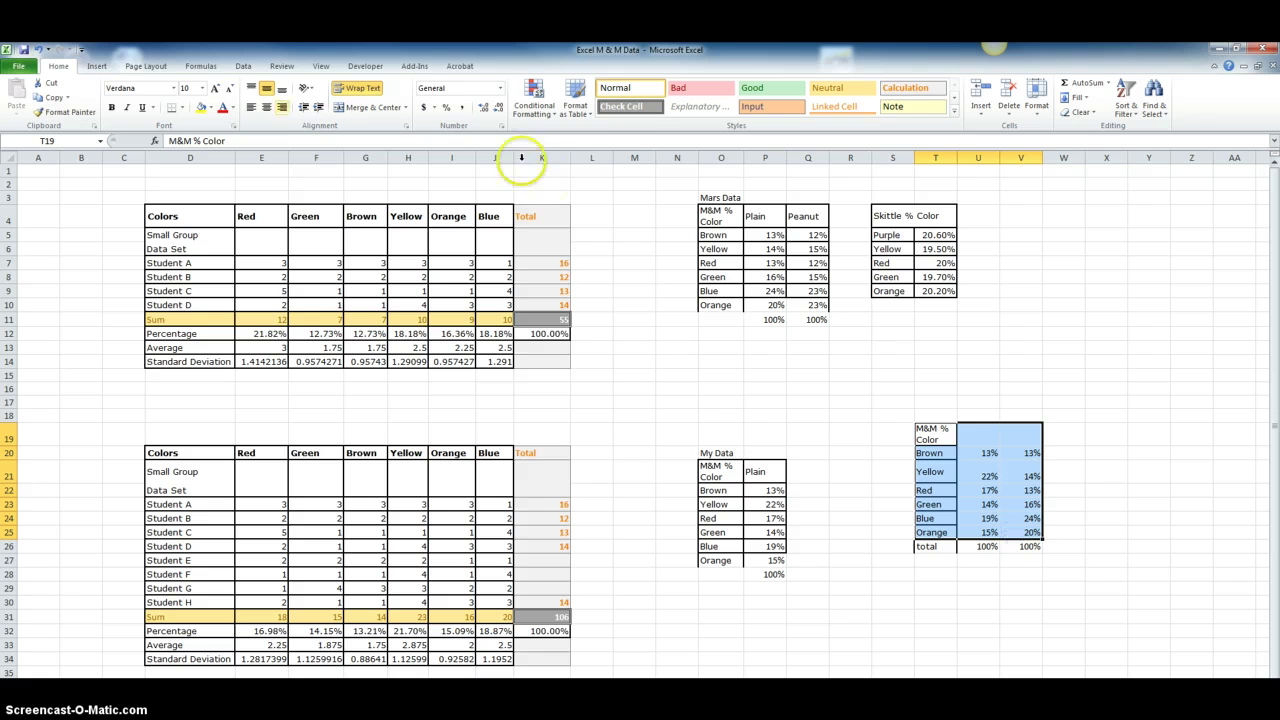
{"action": "left_click", "coordinate": [97, 66]}
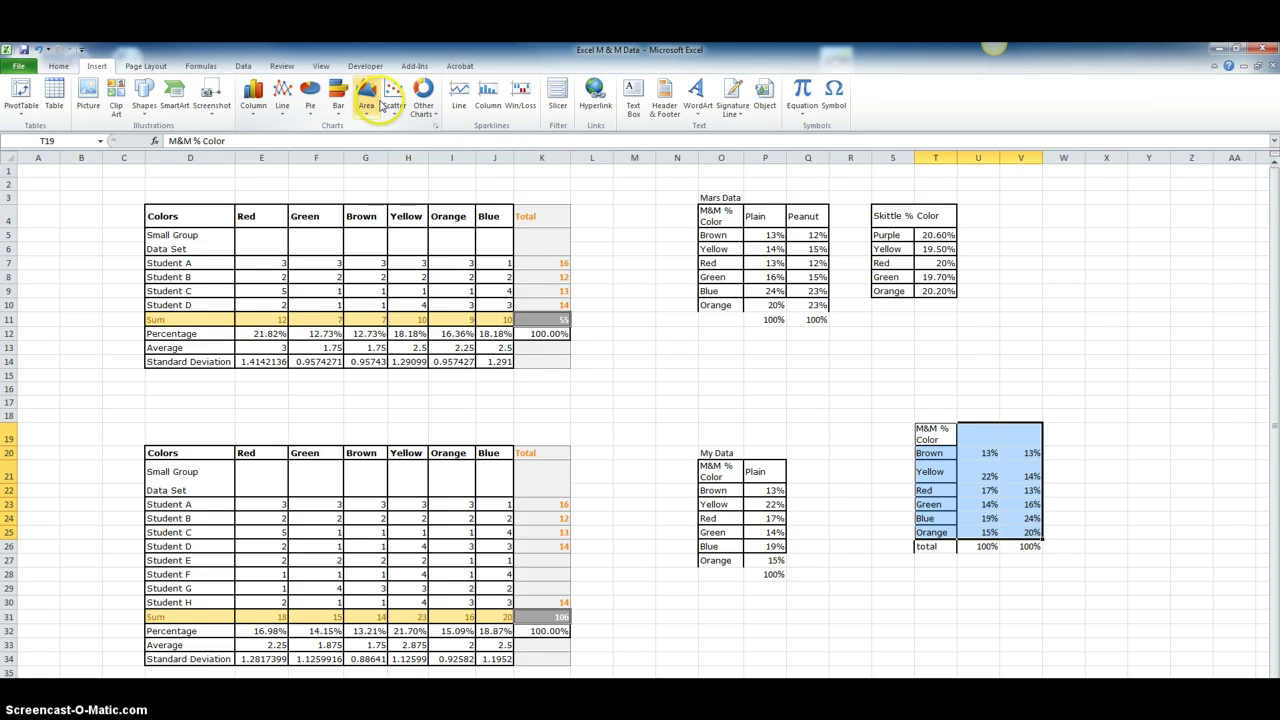
{"action": "left_click", "coordinate": [338, 98]}
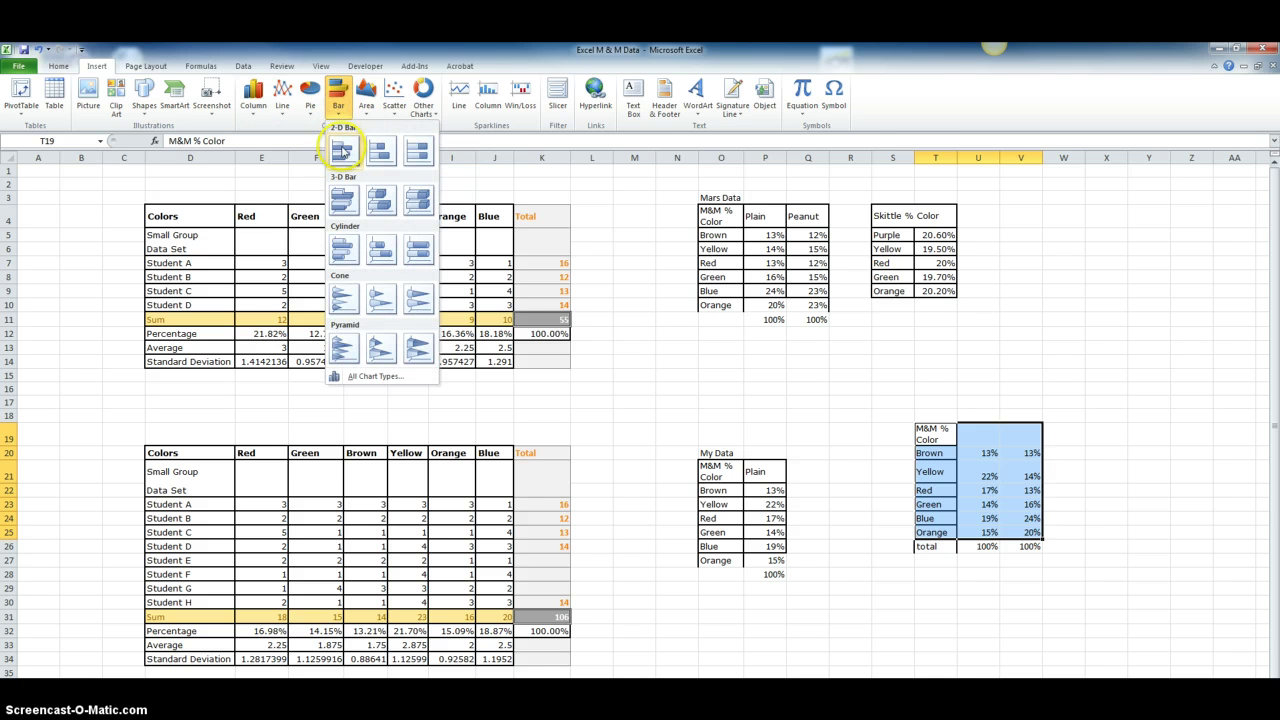
{"action": "left_click", "coordinate": [342, 150]}
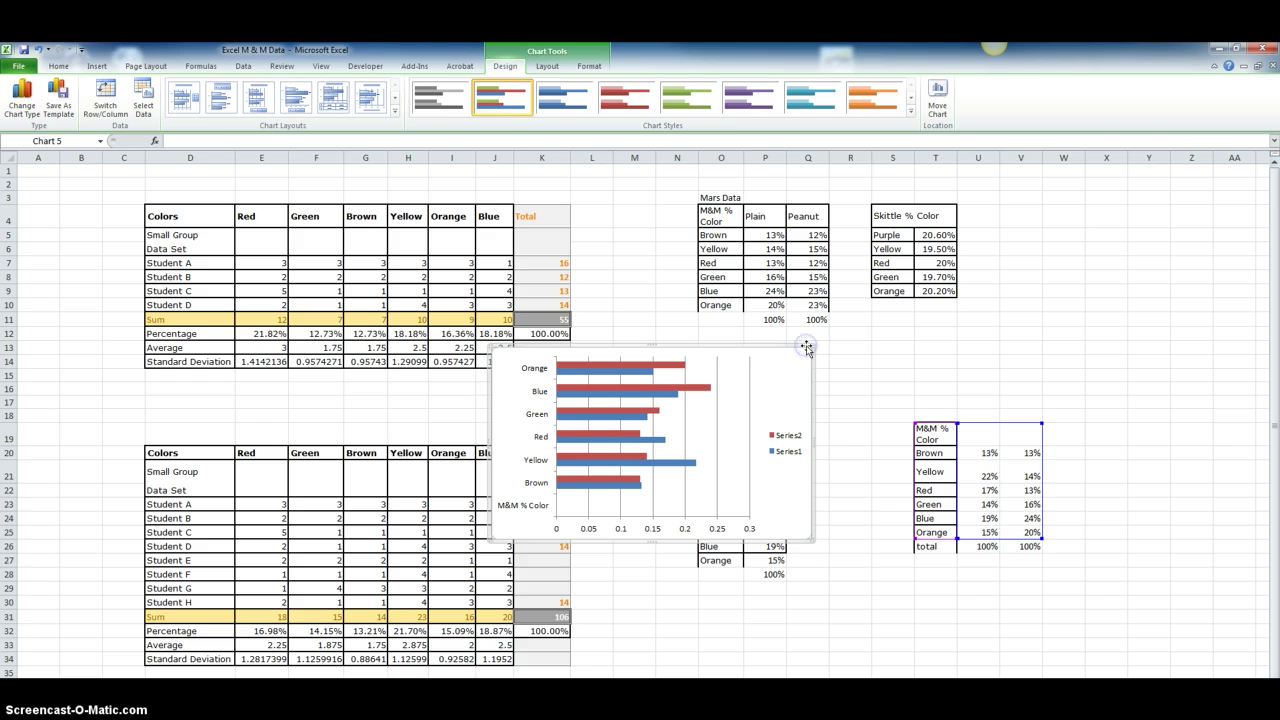
{"action": "key", "text": "Delete"}
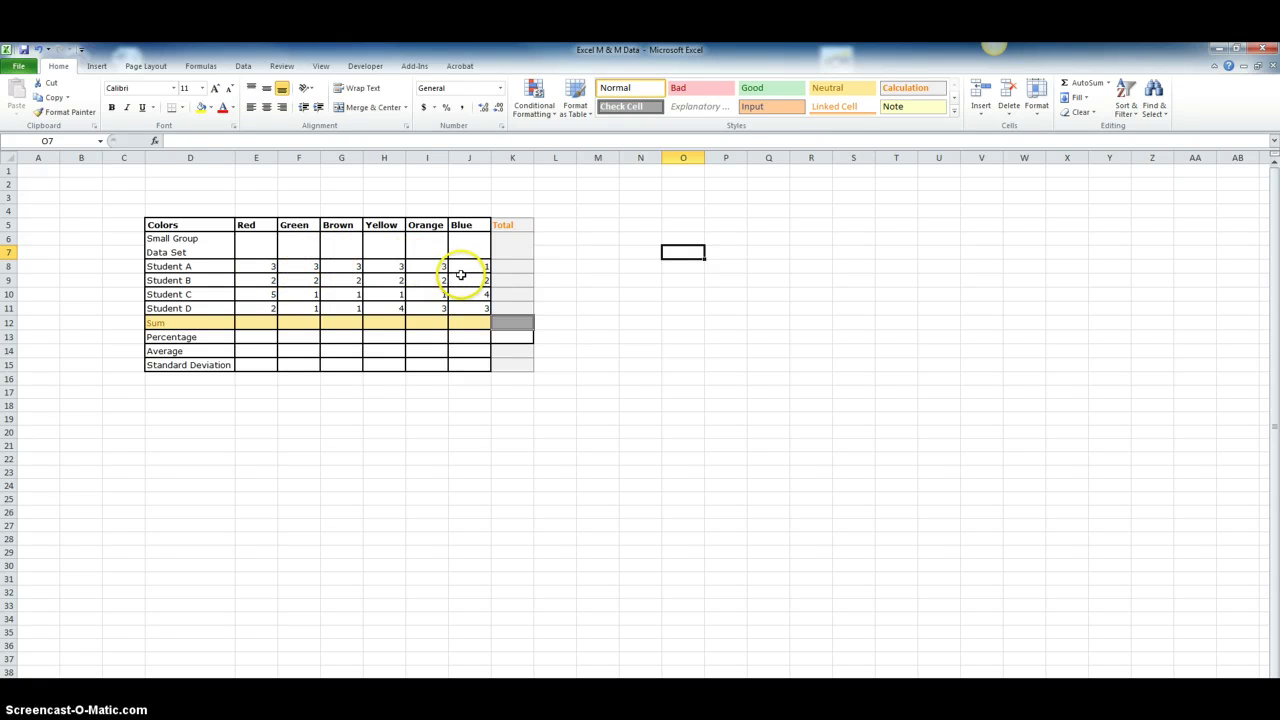
Sum Student A's color counts E8:J8 in Total cell K8 and fill the formula down through Student D in K11.
{"action": "left_click", "coordinate": [510, 267]}
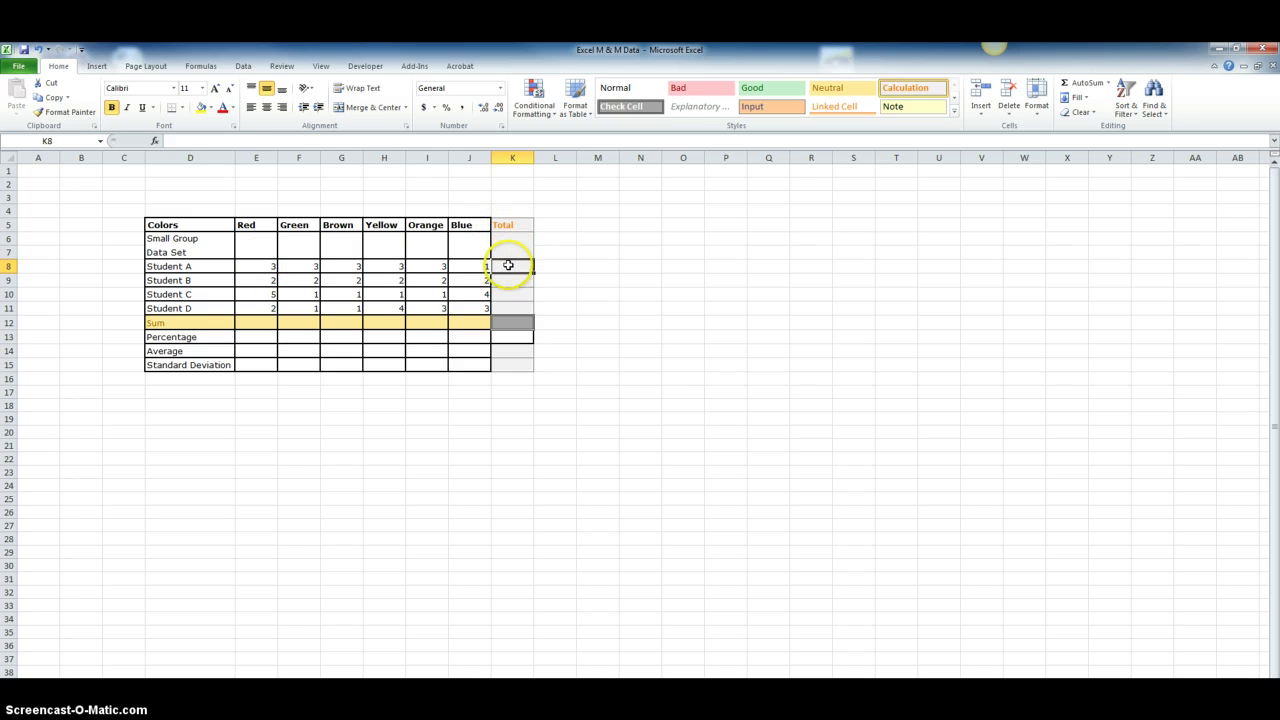
{"action": "left_click", "coordinate": [199, 66]}
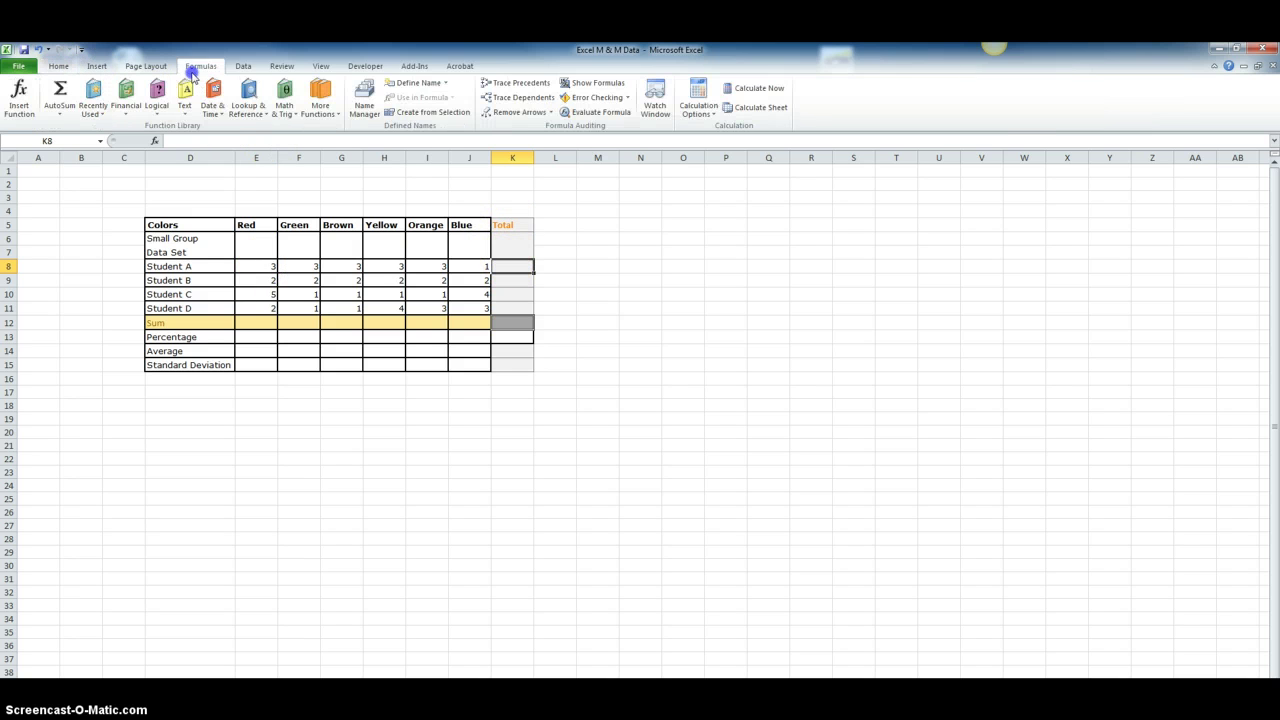
{"action": "left_click", "coordinate": [59, 113]}
{"action": "left_click", "coordinate": [72, 130]}
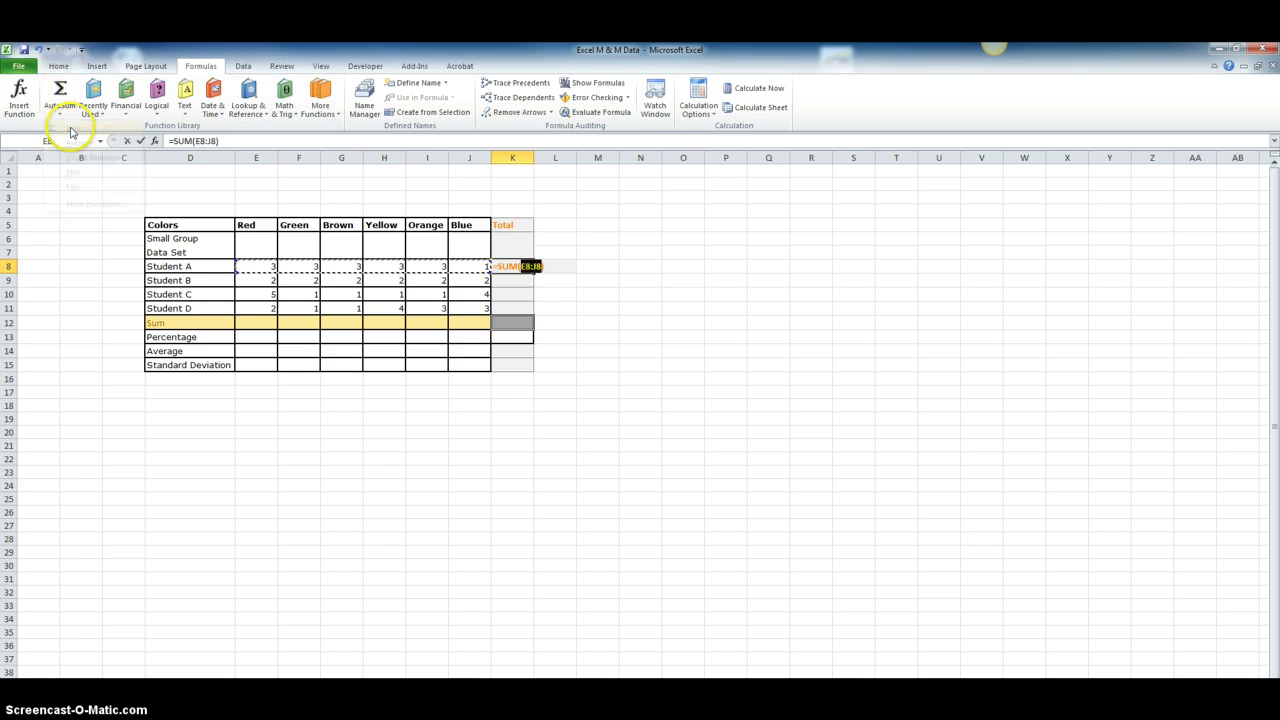
{"action": "key", "text": "Return"}
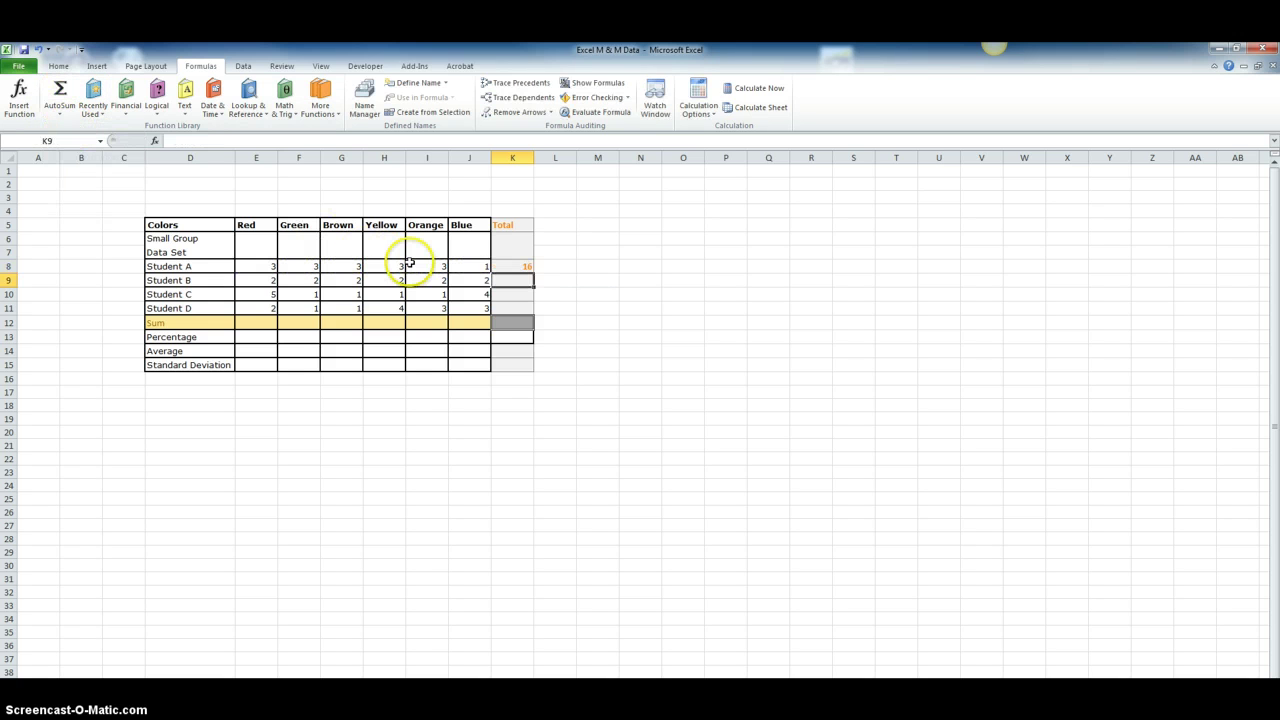
{"action": "left_click", "coordinate": [525, 268]}
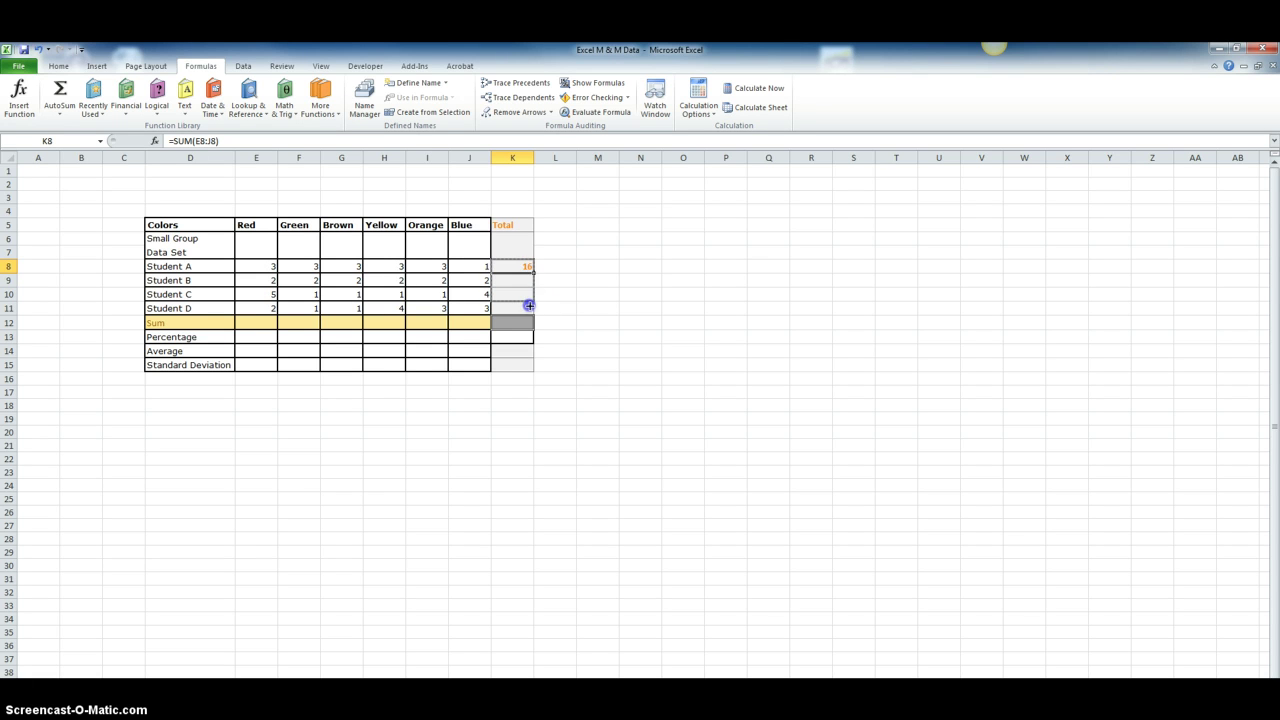
{"action": "left_click_drag", "start_coordinate": [527, 310], "coordinate": [527, 311]}
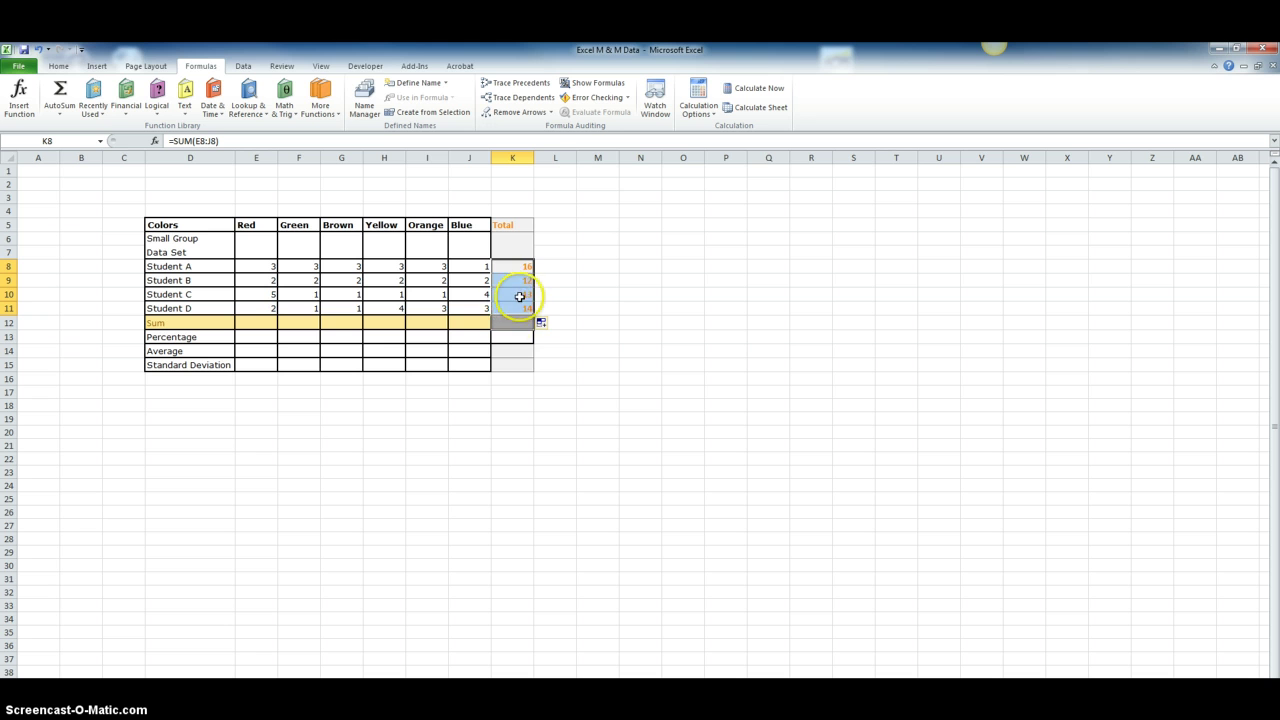
Try to extend the row total formula from K11 into Sum row cell K12.
{"action": "left_click", "coordinate": [523, 309]}
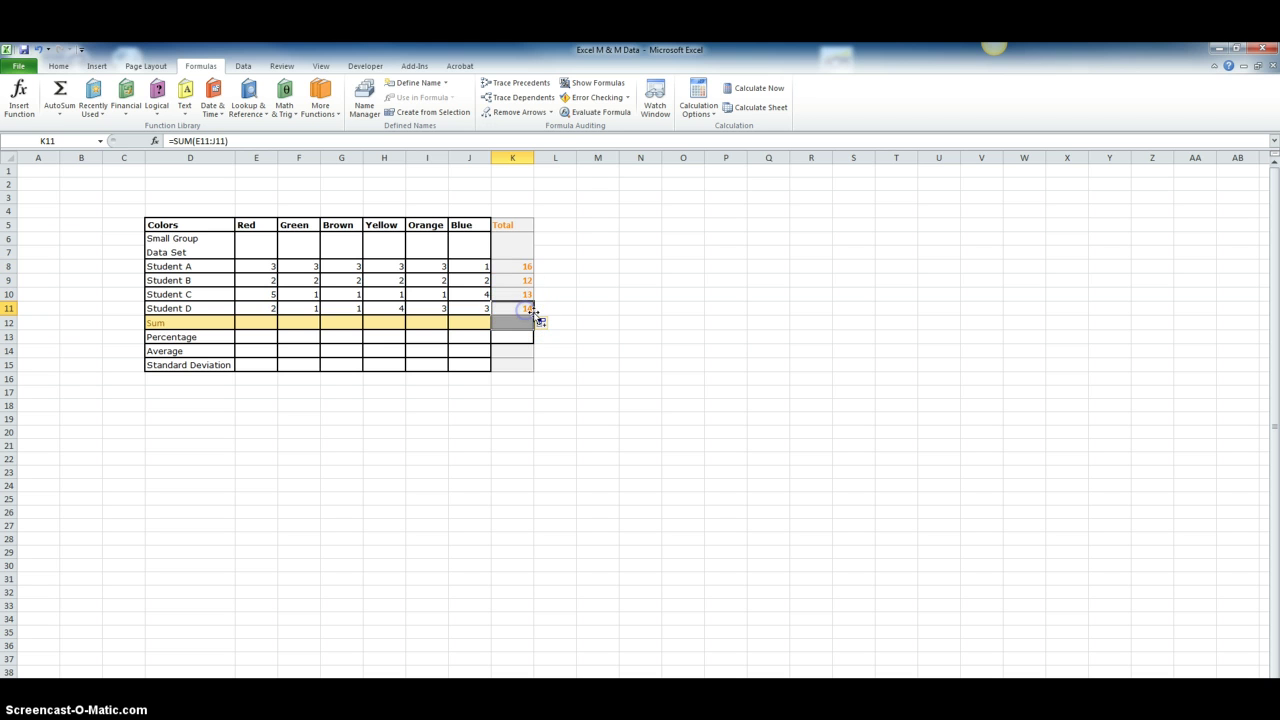
{"action": "left_click_drag", "start_coordinate": [534, 315], "coordinate": [531, 321]}
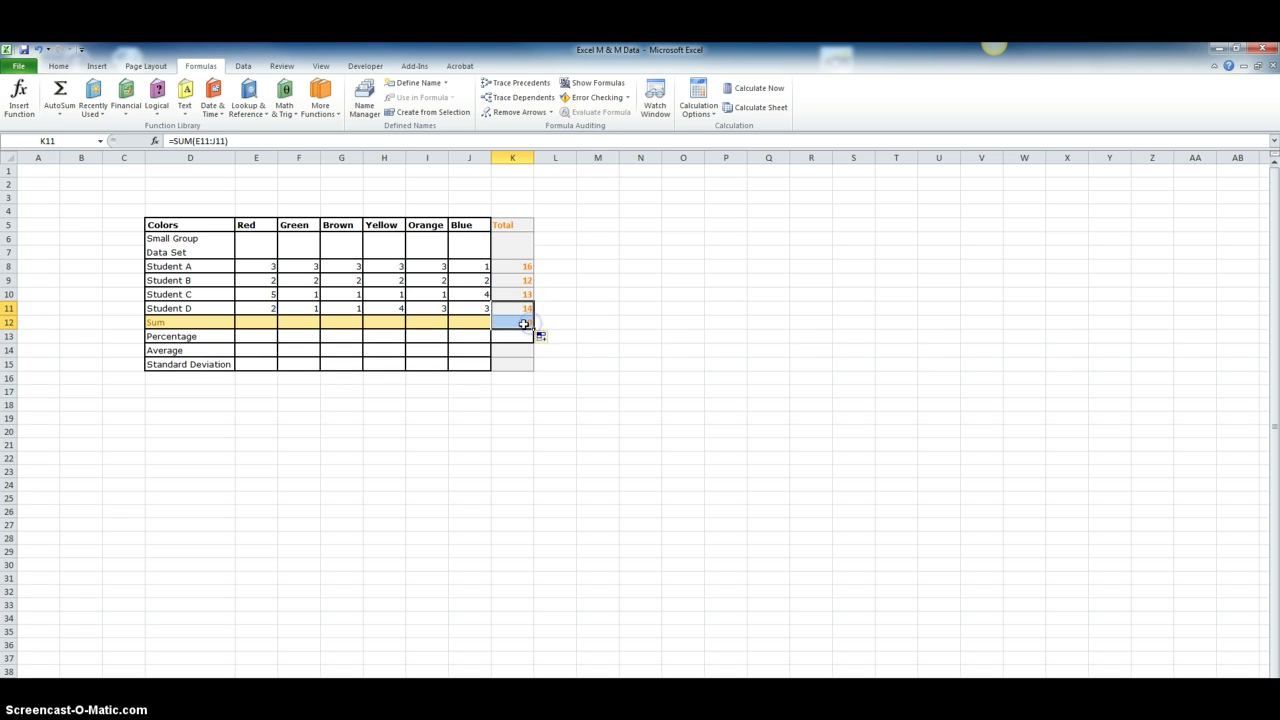
{"action": "left_click", "coordinate": [523, 320]}
{"action": "left_click", "coordinate": [528, 311]}
Calculate the grand total in K12 as the sum of the student totals K8:K11.
{"action": "left_click", "coordinate": [524, 321]}
{"action": "left_click", "coordinate": [527, 310]}
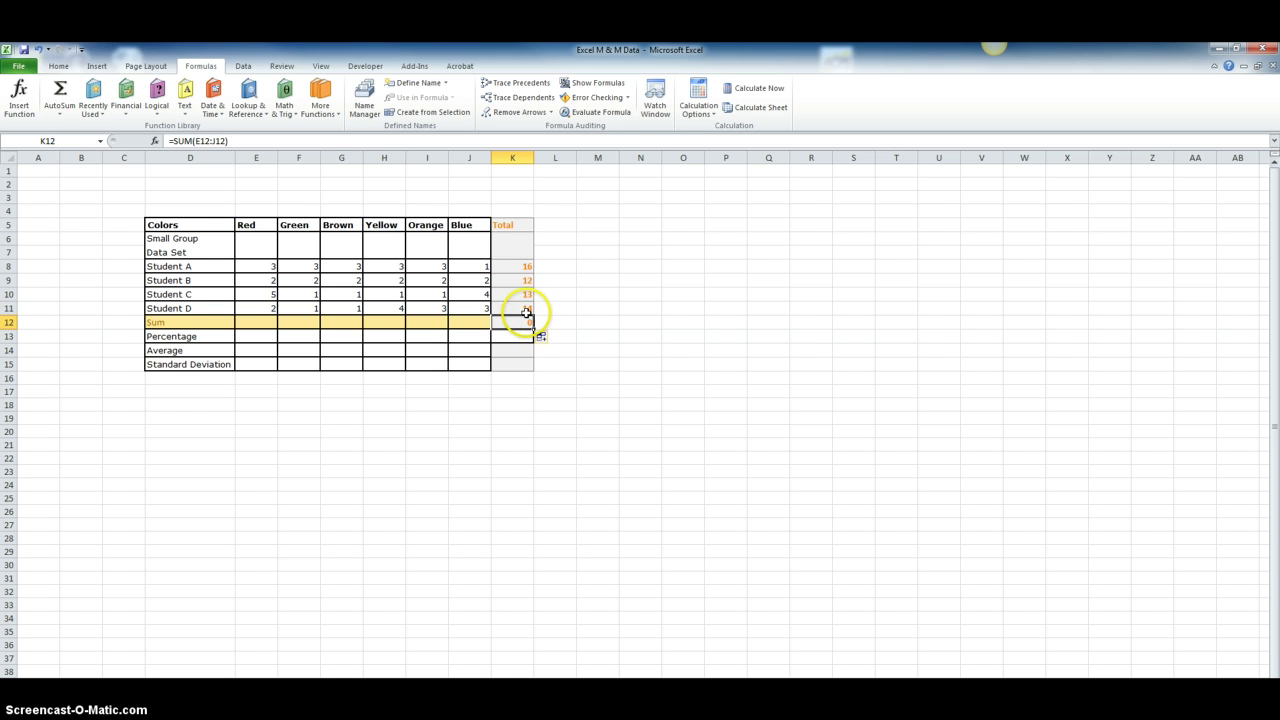
{"action": "left_click", "coordinate": [59, 97]}
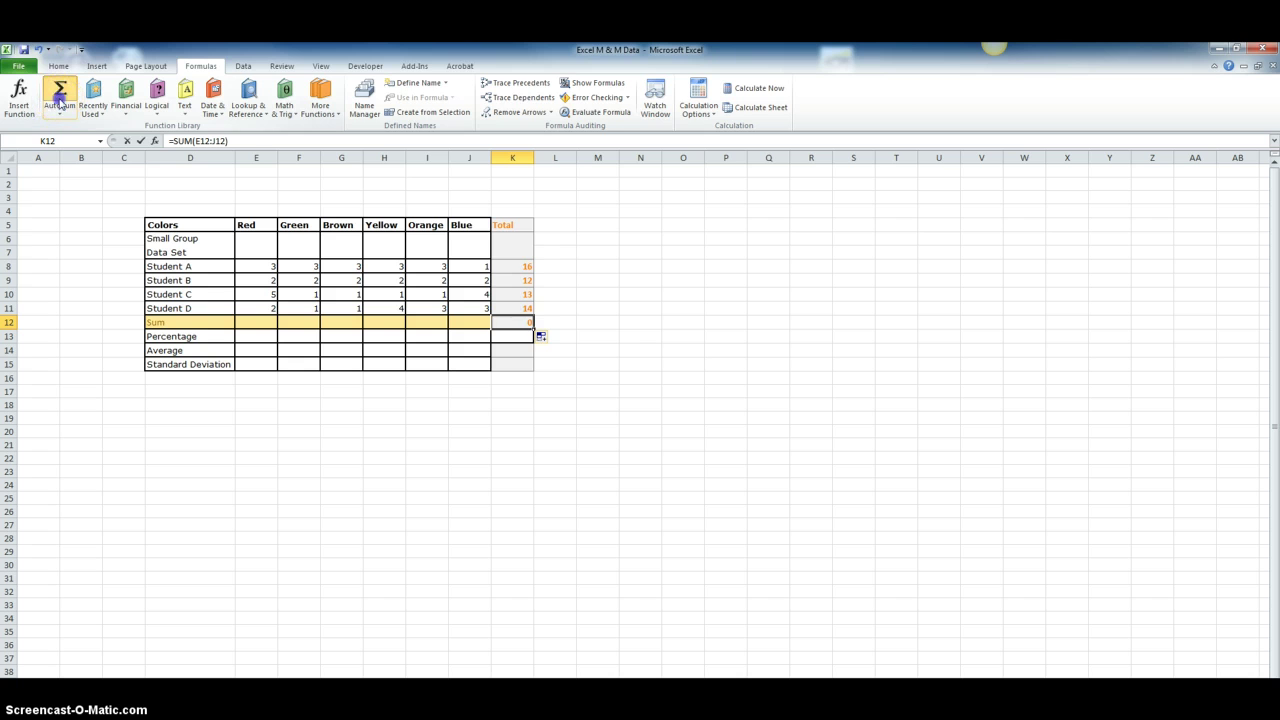
{"action": "key", "text": "Return"}
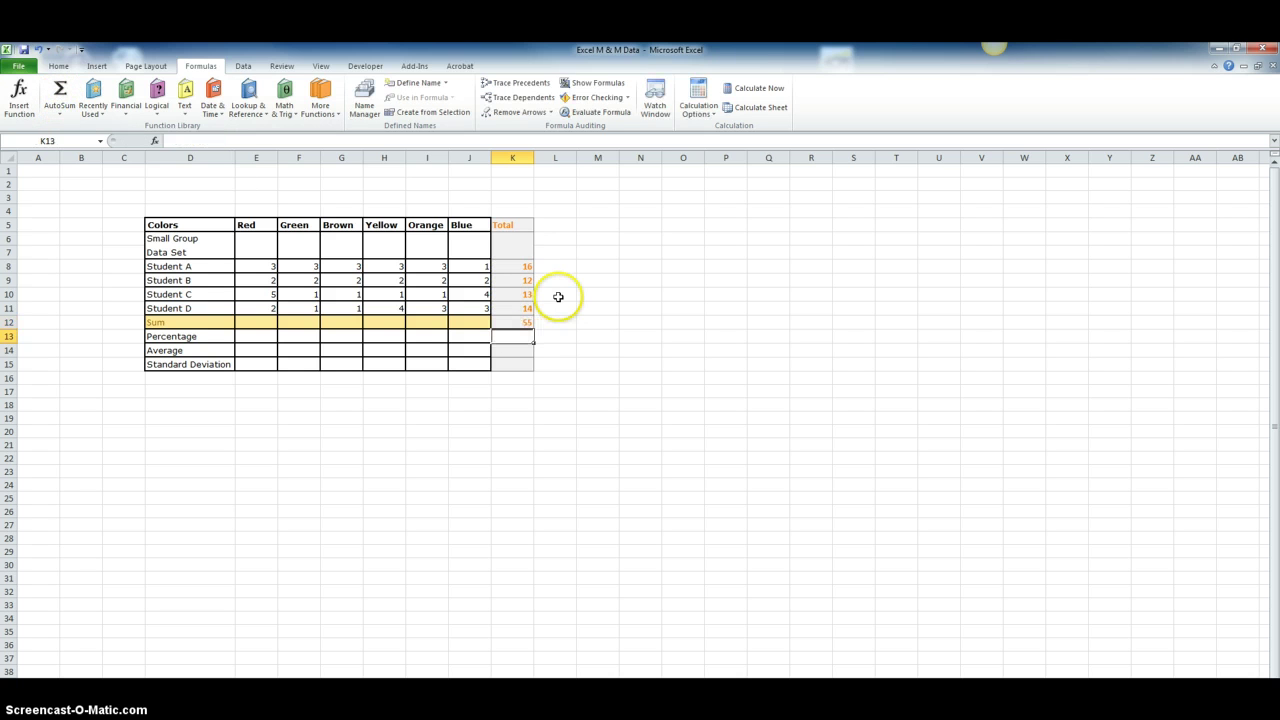
{"action": "left_click", "coordinate": [522, 324]}
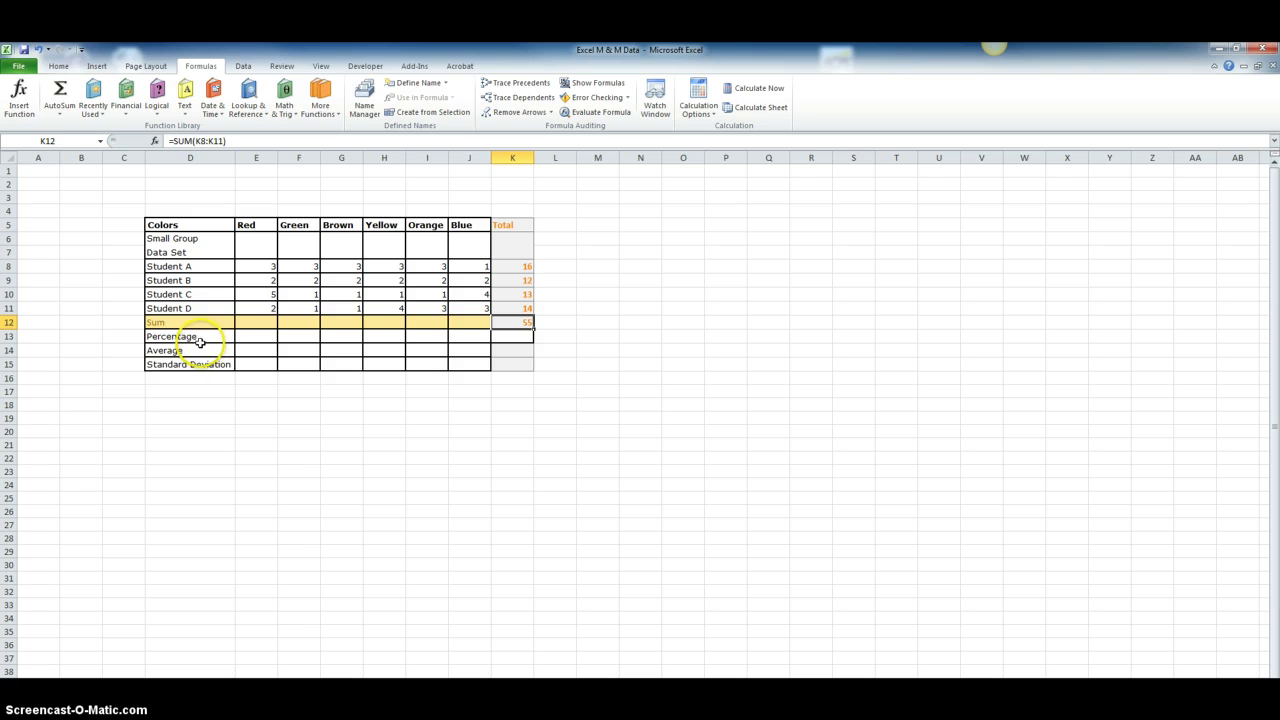
Sum the Red counts E8:E11 in E12 and fill the formula across the Sum row through Blue in J12.
{"action": "left_click", "coordinate": [260, 322]}
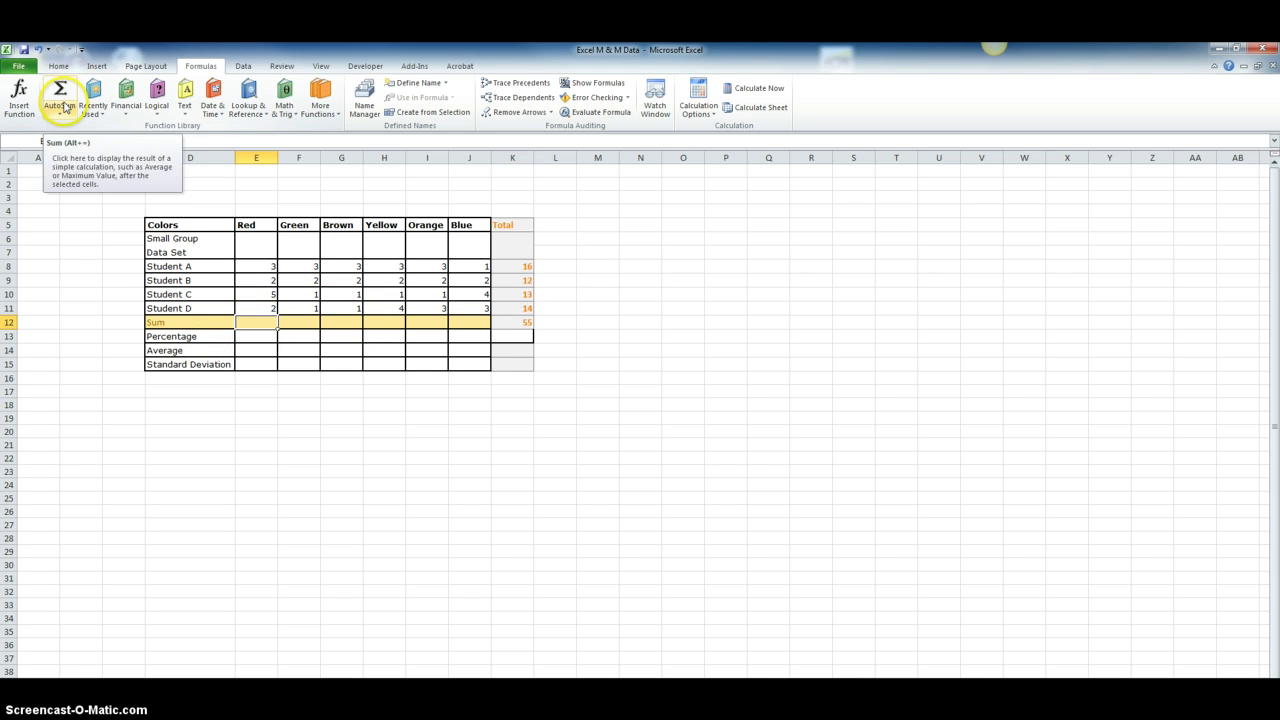
{"action": "left_click", "coordinate": [62, 110]}
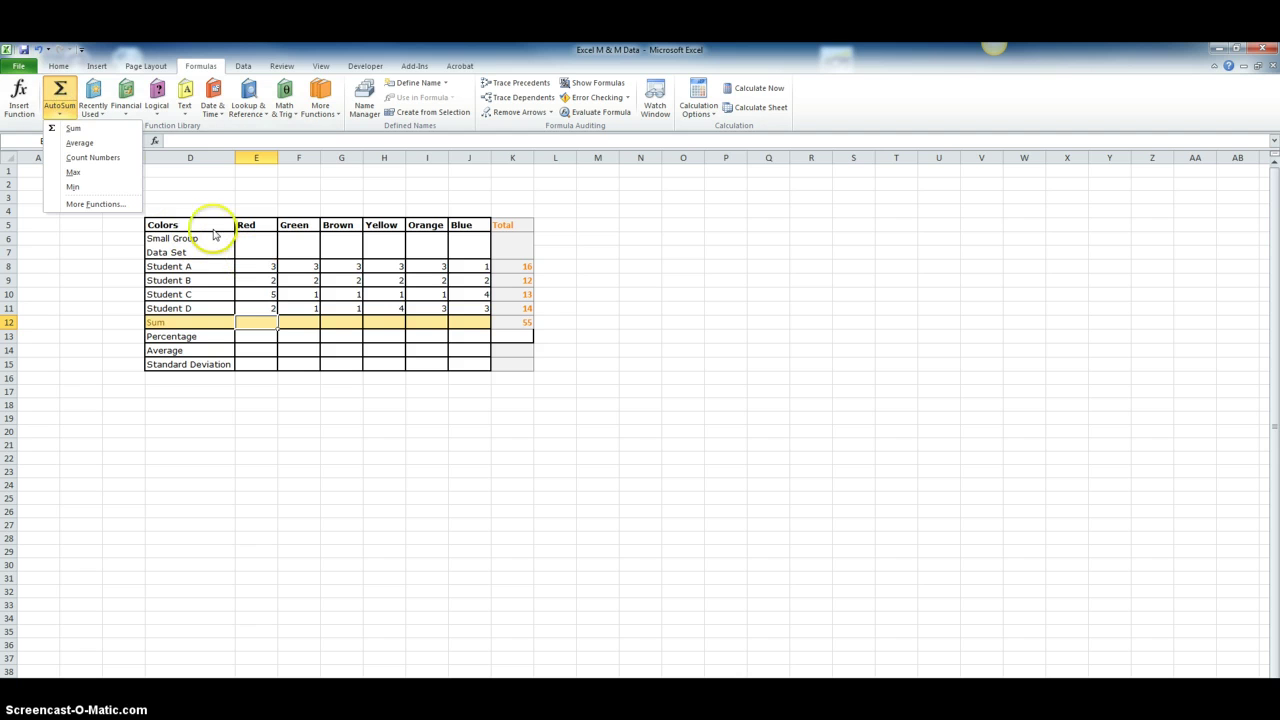
{"action": "left_click", "coordinate": [68, 128]}
{"action": "left_click_drag", "start_coordinate": [260, 268], "coordinate": [265, 308]}
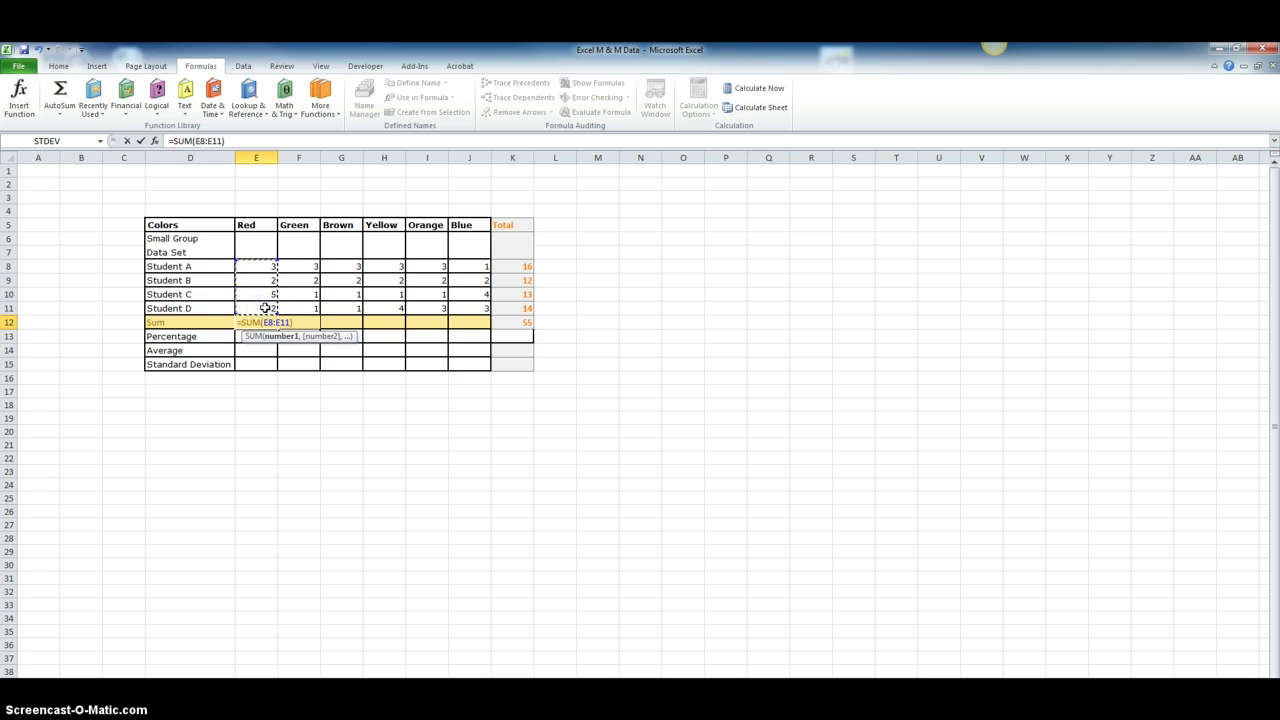
{"action": "key", "text": "Return"}
{"action": "left_click", "coordinate": [270, 323]}
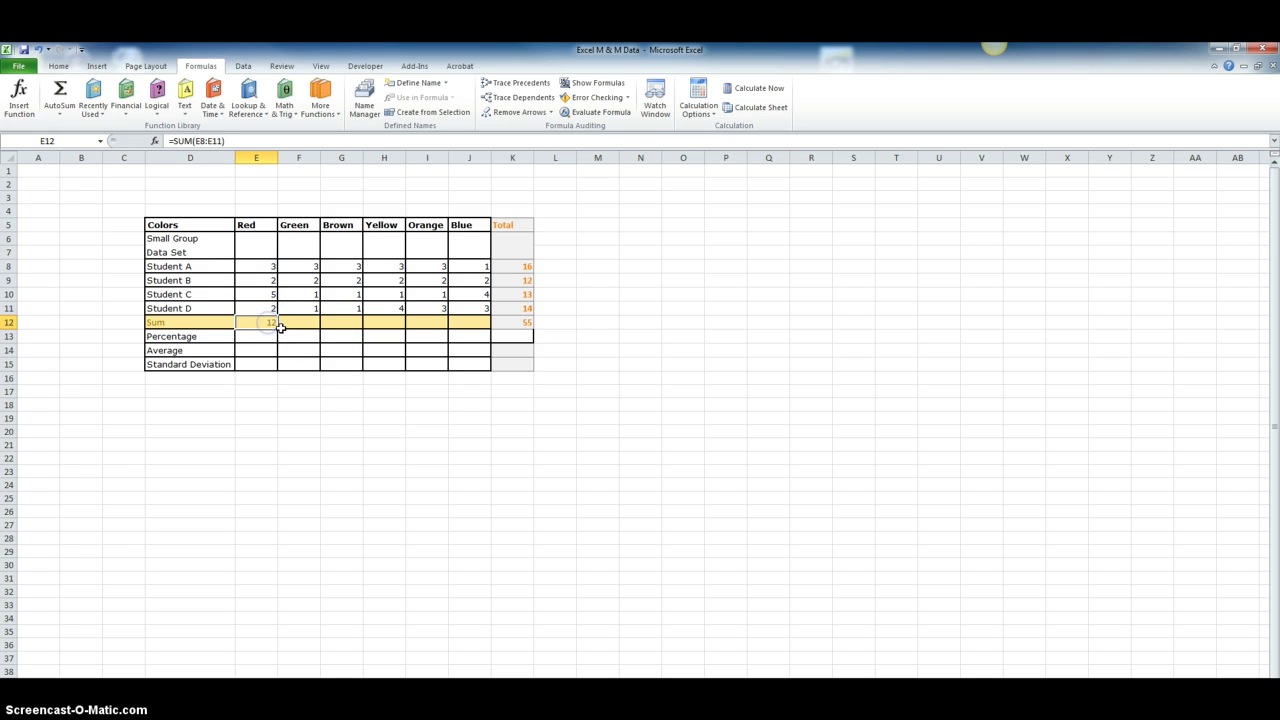
{"action": "left_click_drag", "start_coordinate": [308, 328], "coordinate": [355, 328]}
{"action": "left_click_drag", "start_coordinate": [469, 327], "coordinate": [474, 326]}
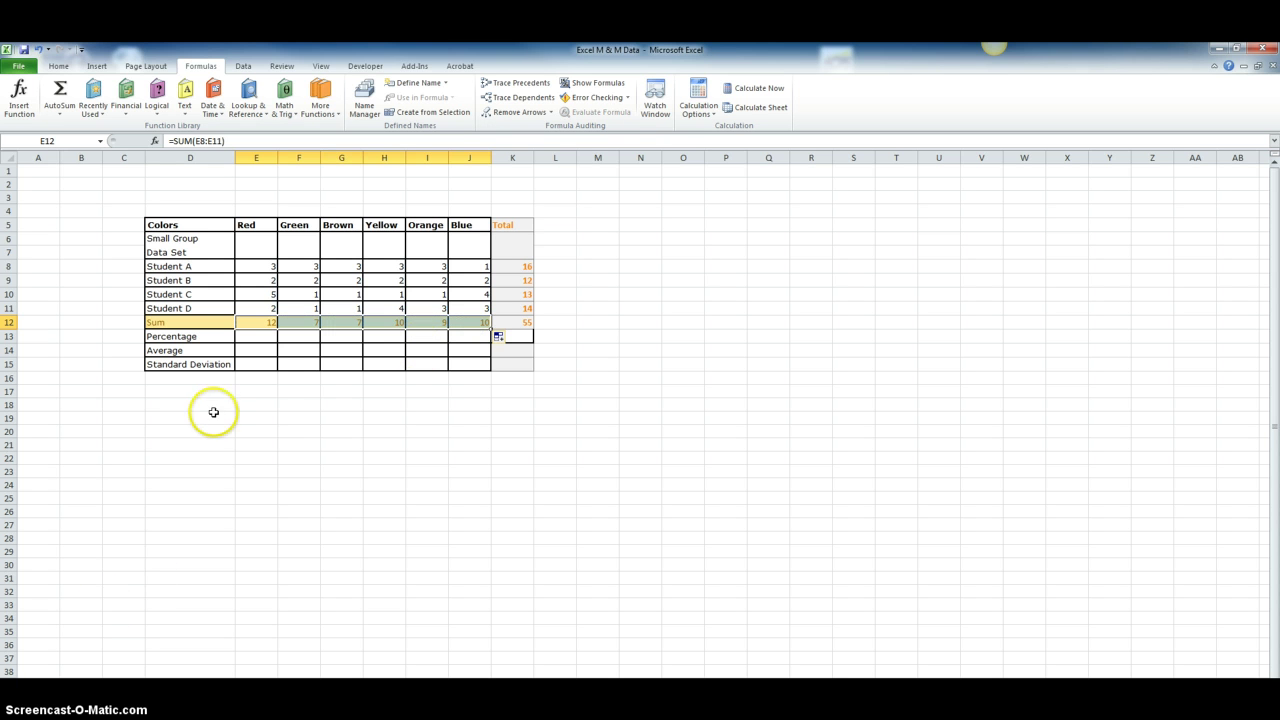
Calculate Red's percentage in E13 with the formula =E12/$K$12.
{"action": "left_click", "coordinate": [267, 337]}
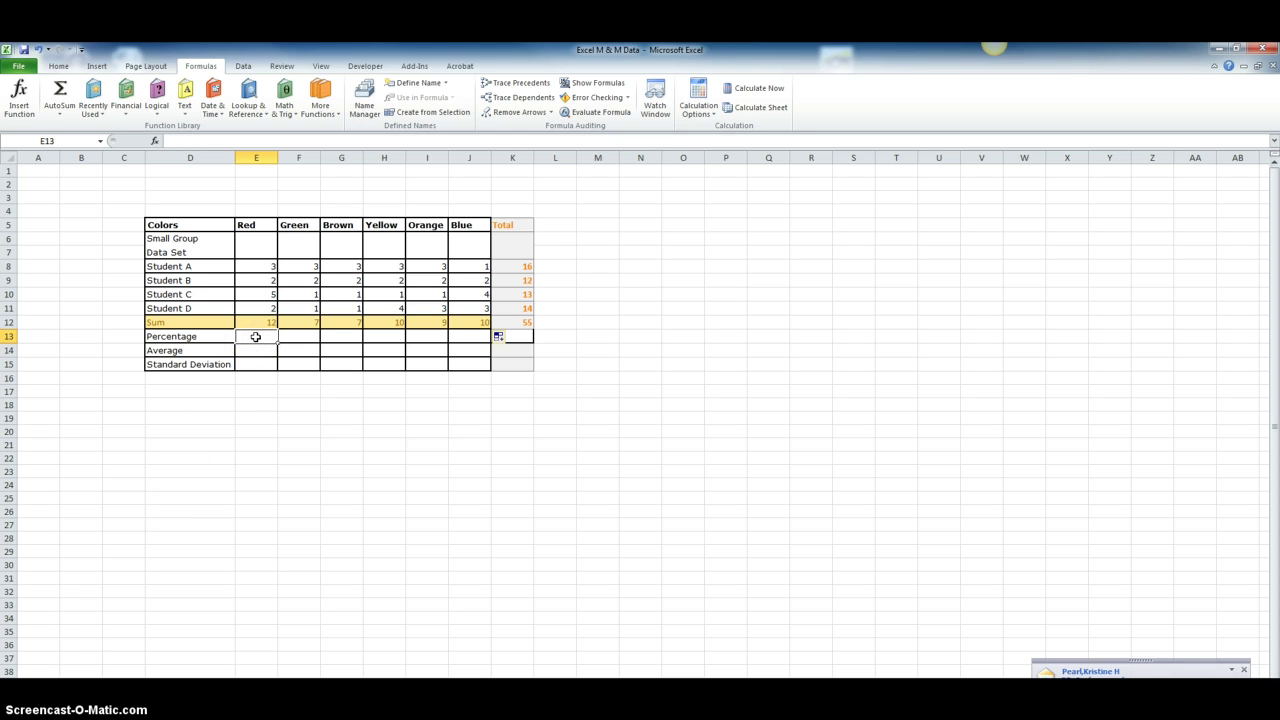
{"action": "type", "text": "="}
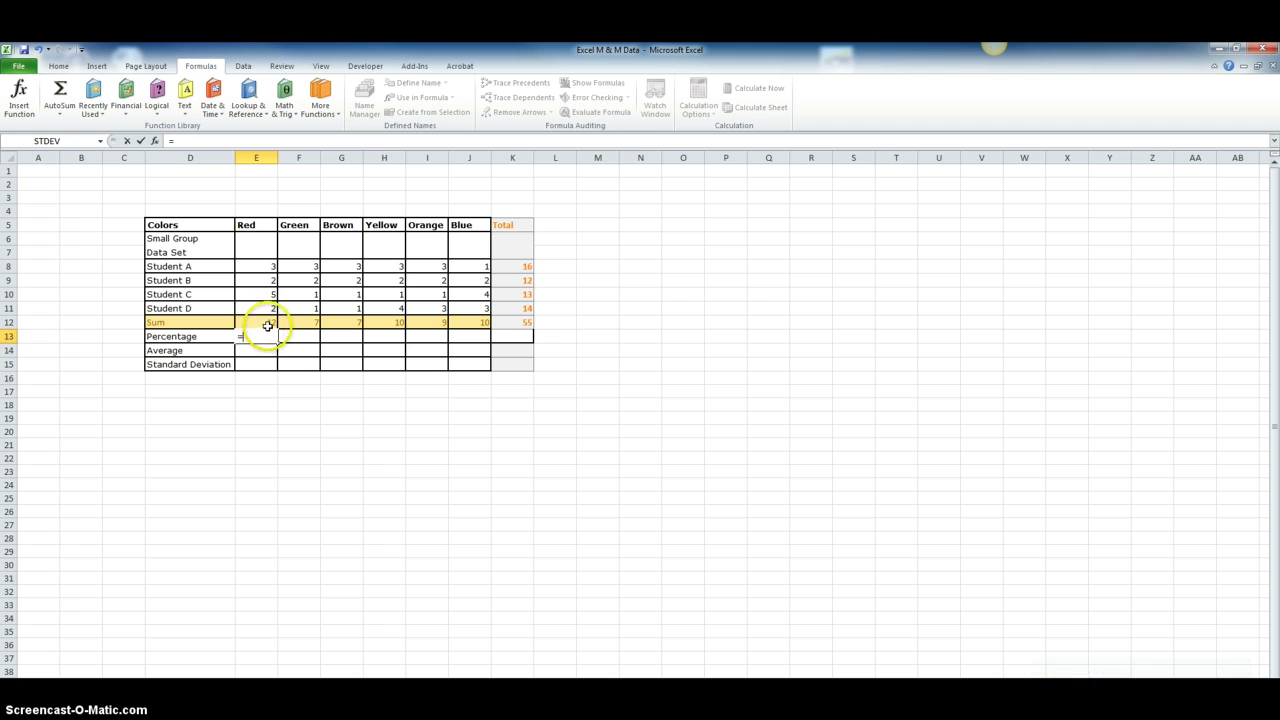
{"action": "left_click", "coordinate": [268, 326]}
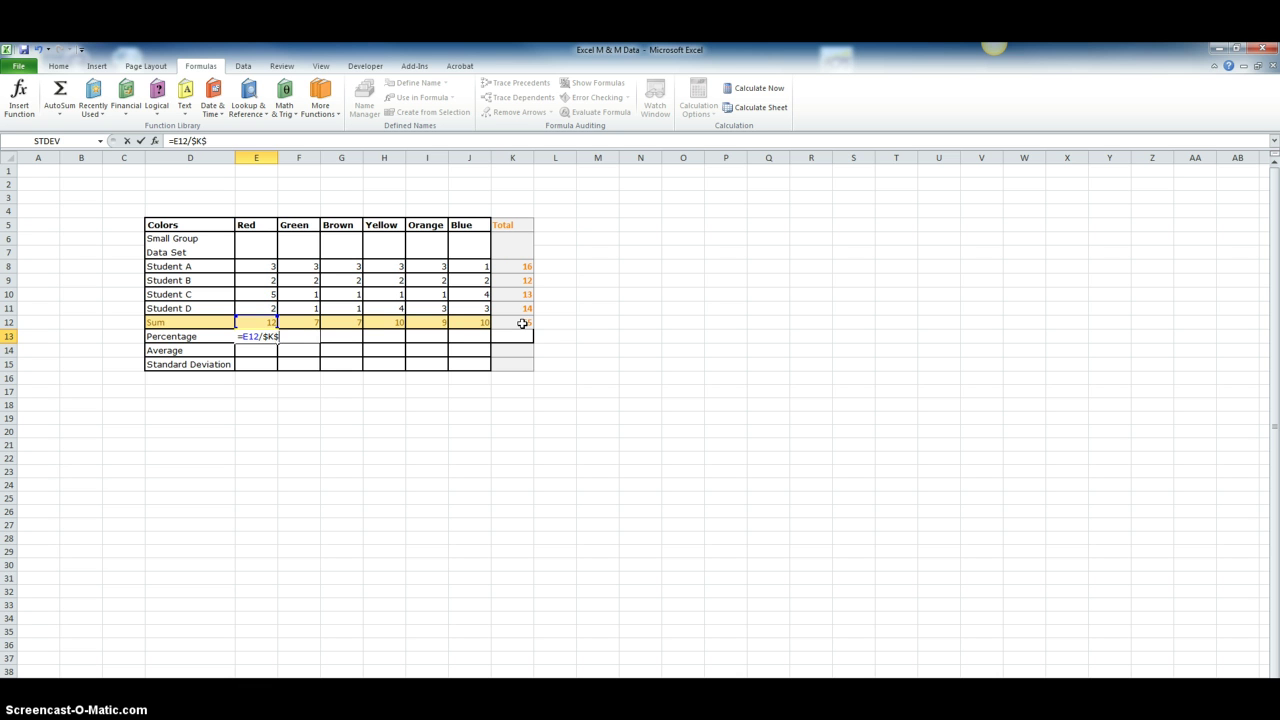
{"action": "key", "text": "Return"}
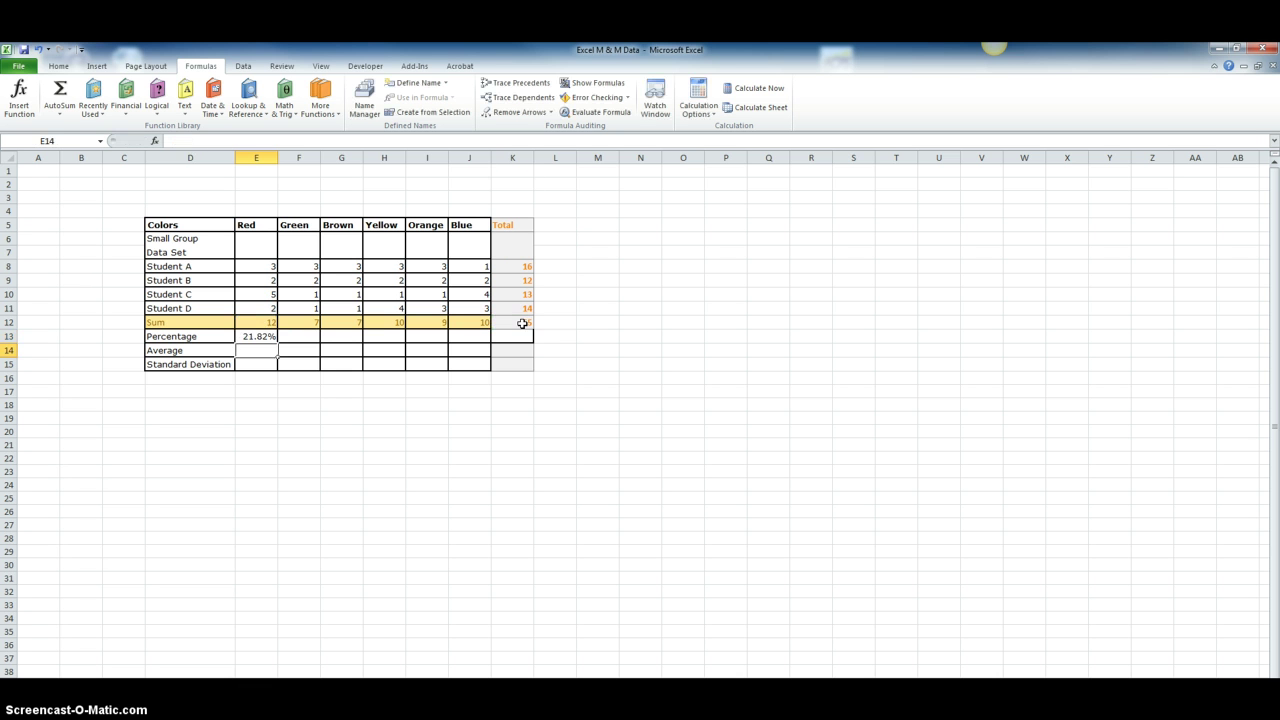
Format Red's percentage in E13 as Percentage with 2 decimal places and fill its formula across the row through Blue in J13.
{"action": "left_click", "coordinate": [258, 336]}
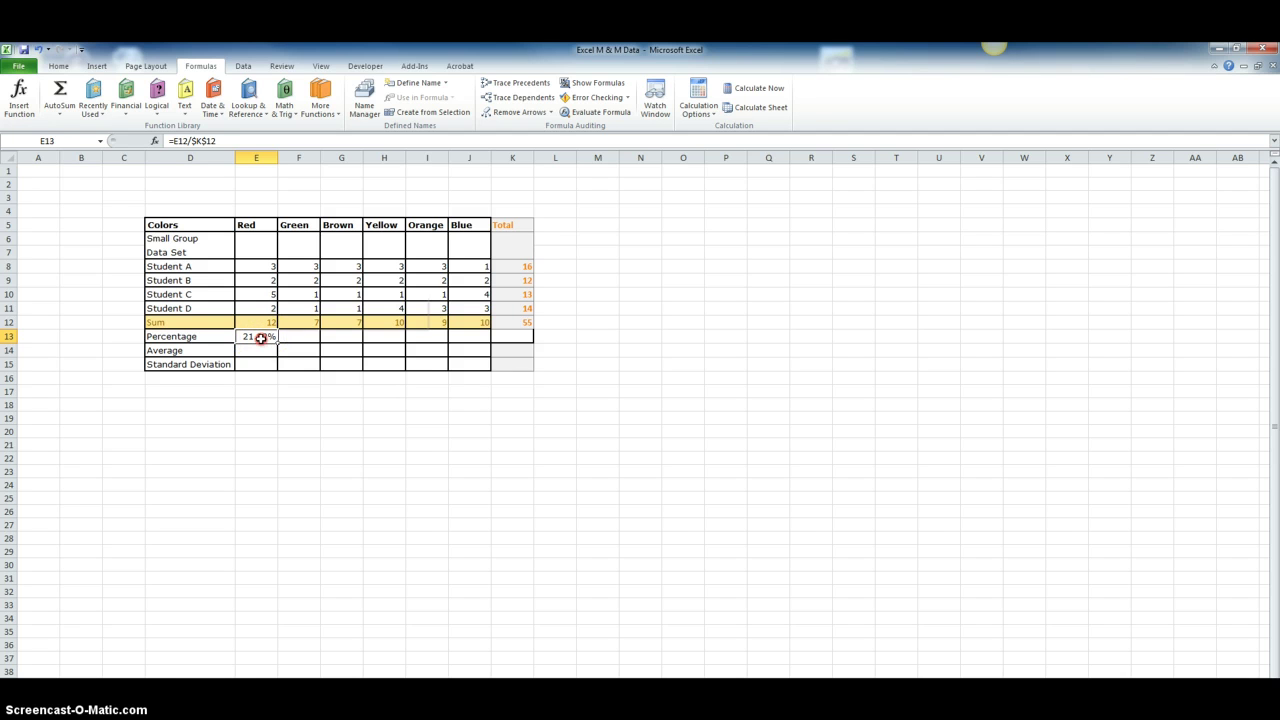
{"action": "right_click", "coordinate": [261, 339]}
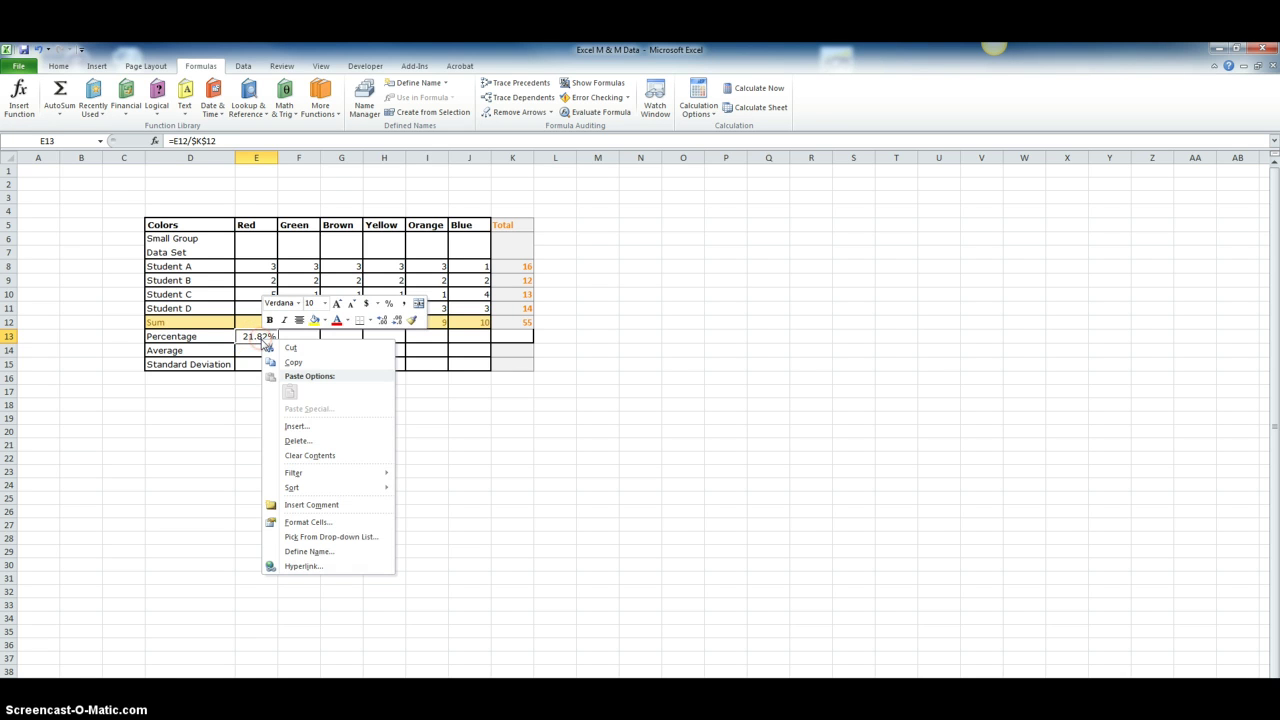
{"action": "left_click", "coordinate": [299, 522]}
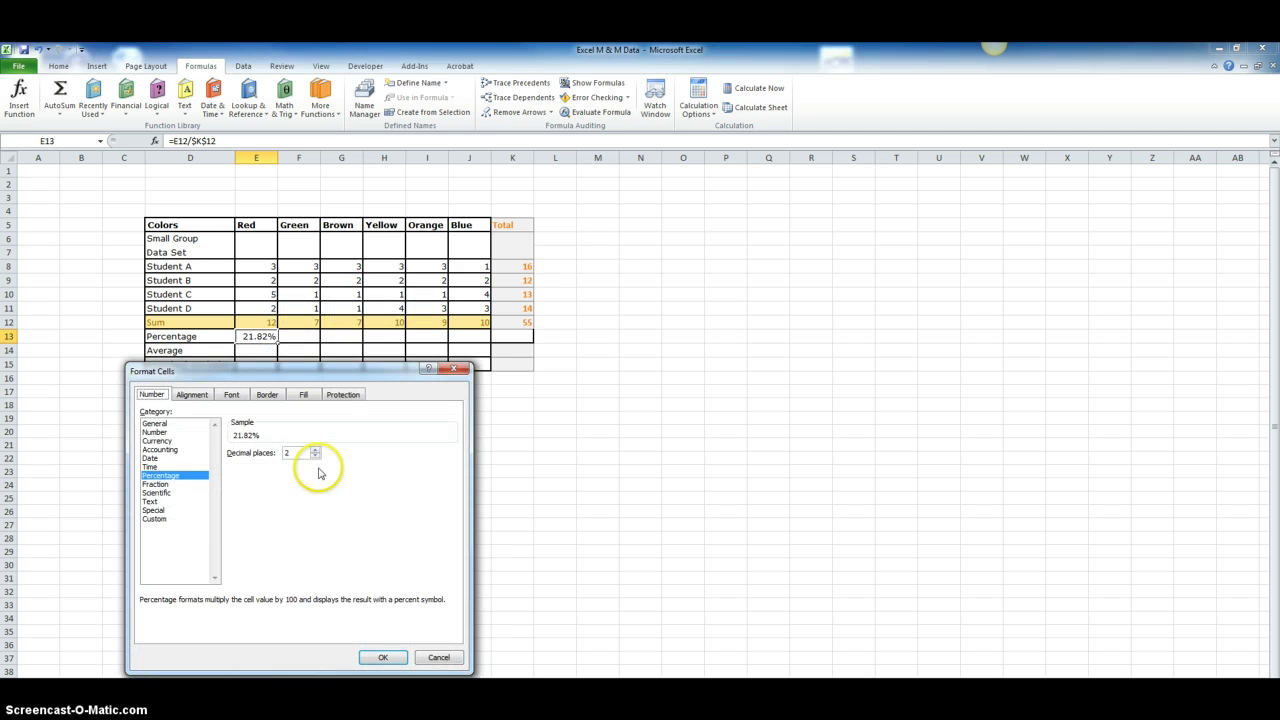
{"action": "left_click", "coordinate": [383, 656]}
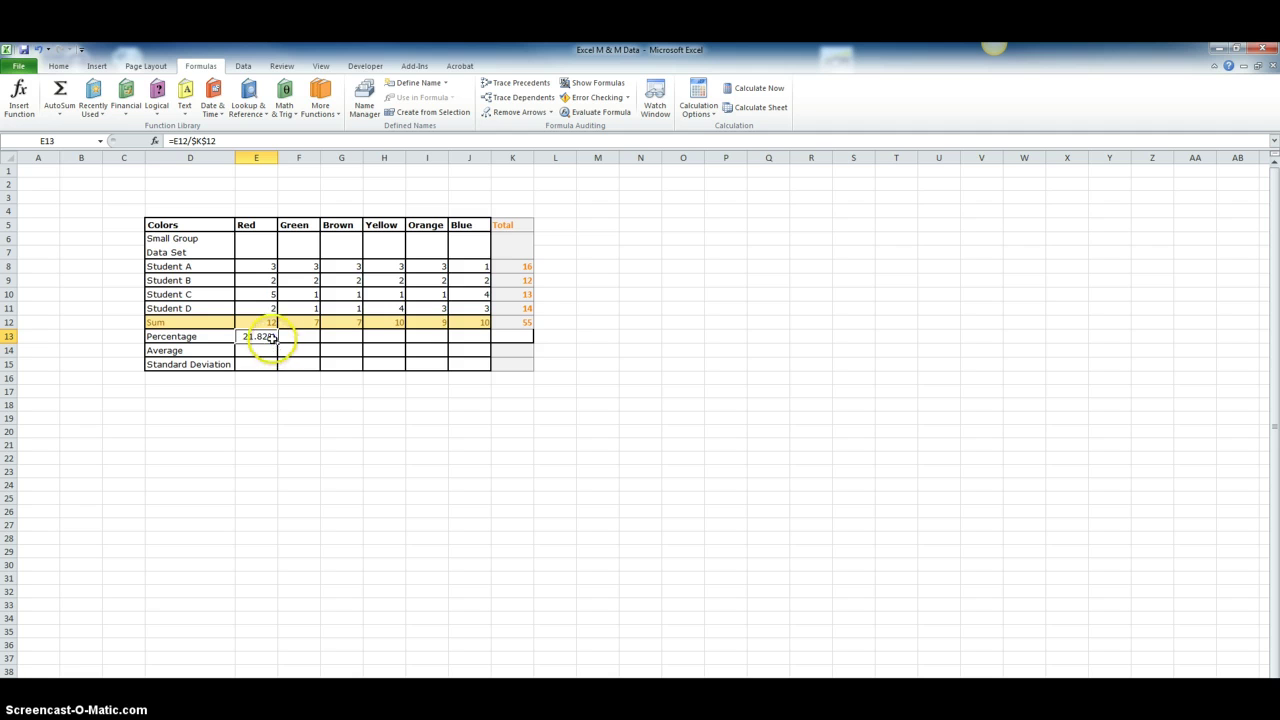
{"action": "left_click_drag", "start_coordinate": [279, 342], "coordinate": [329, 342]}
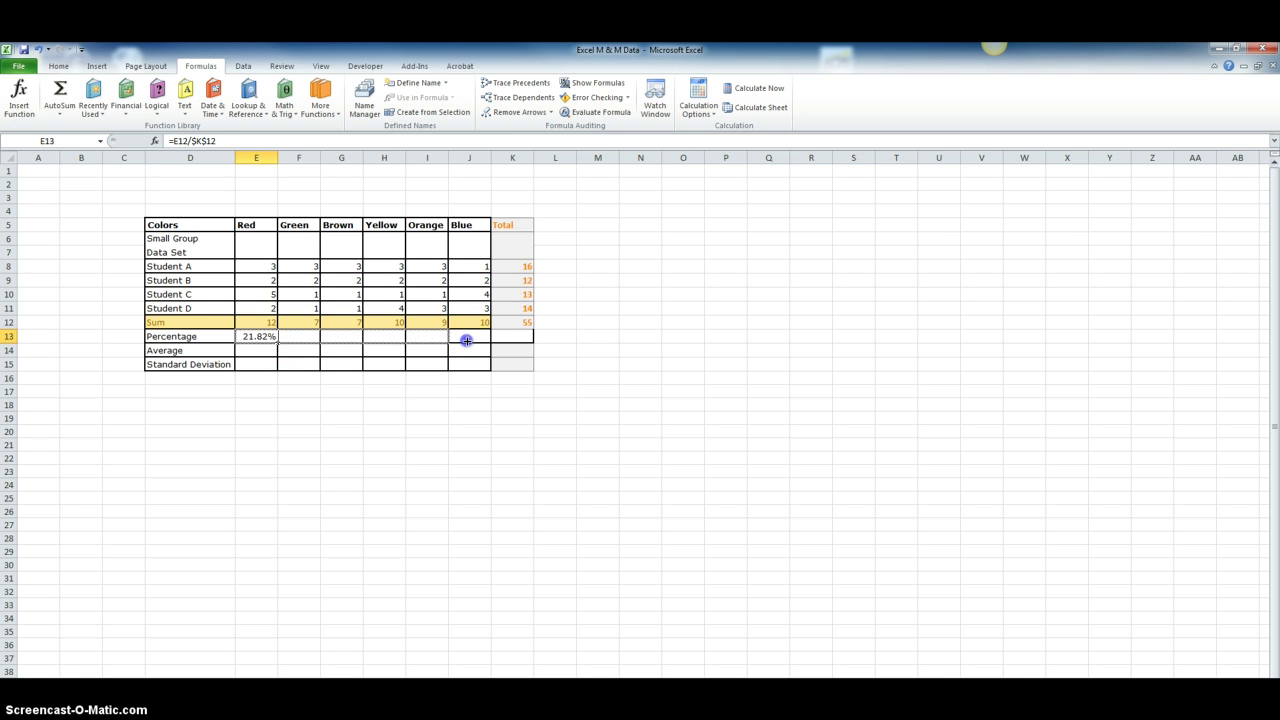
{"action": "left_click_drag", "start_coordinate": [466, 341], "coordinate": [476, 339]}
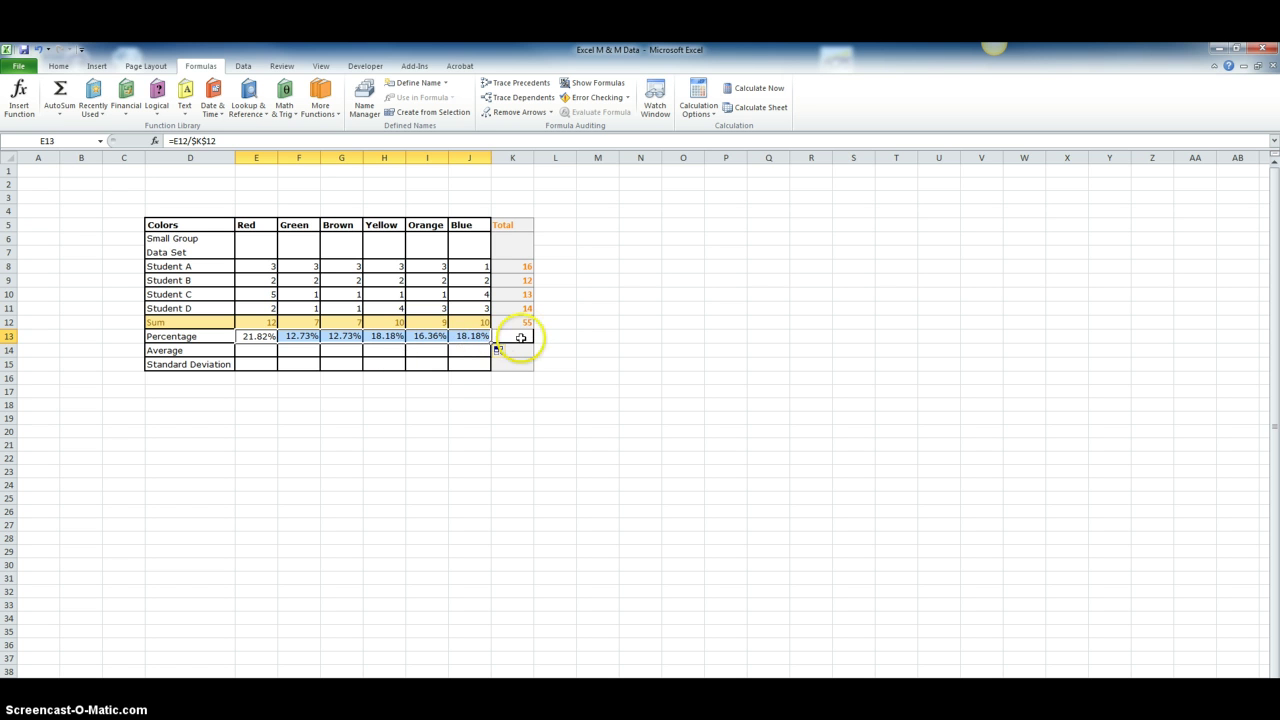
Total the Percentage row in K13 as the sum of E13:J13.
{"action": "left_click", "coordinate": [518, 336]}
{"action": "left_click", "coordinate": [527, 323]}
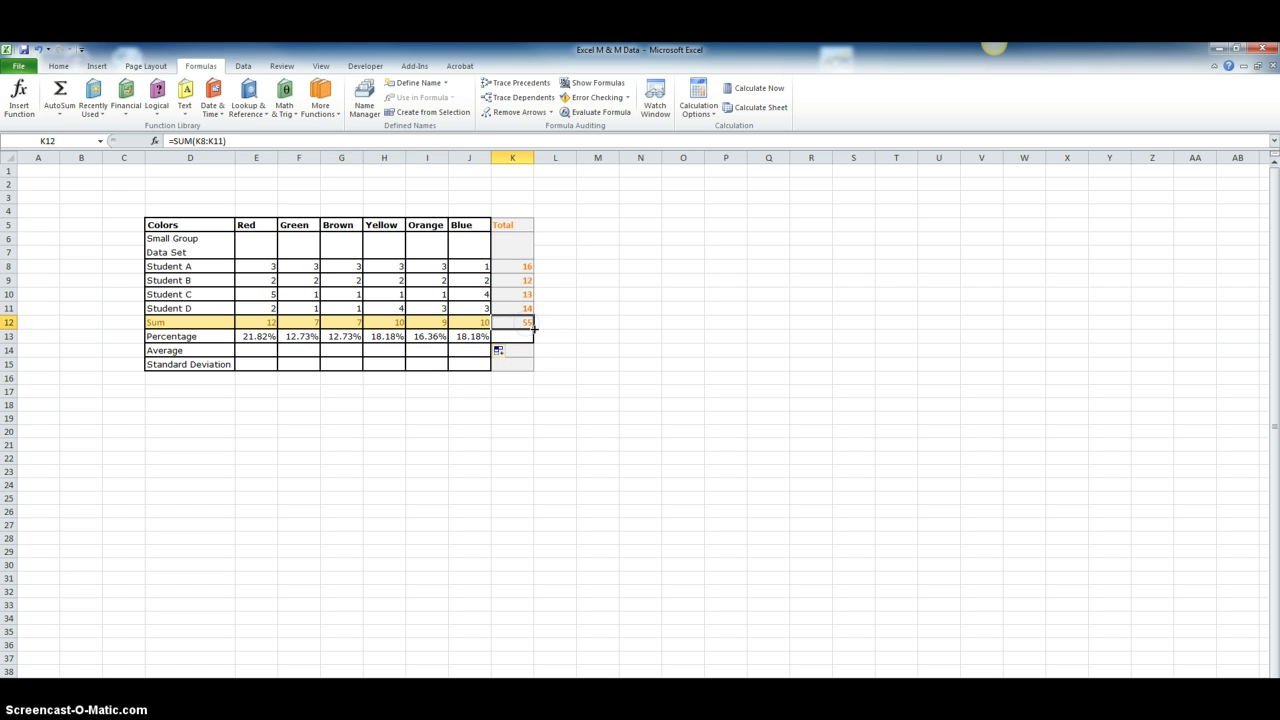
{"action": "left_click_drag", "start_coordinate": [530, 339], "coordinate": [542, 343]}
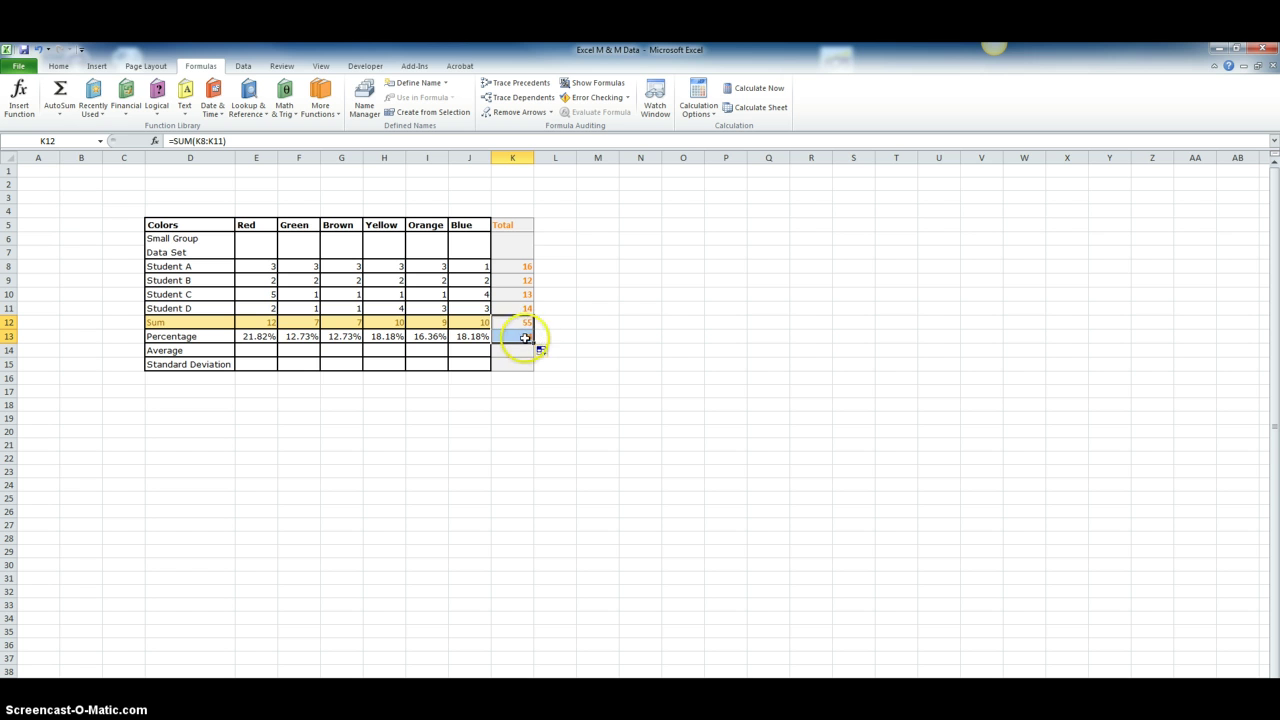
{"action": "left_click", "coordinate": [523, 337]}
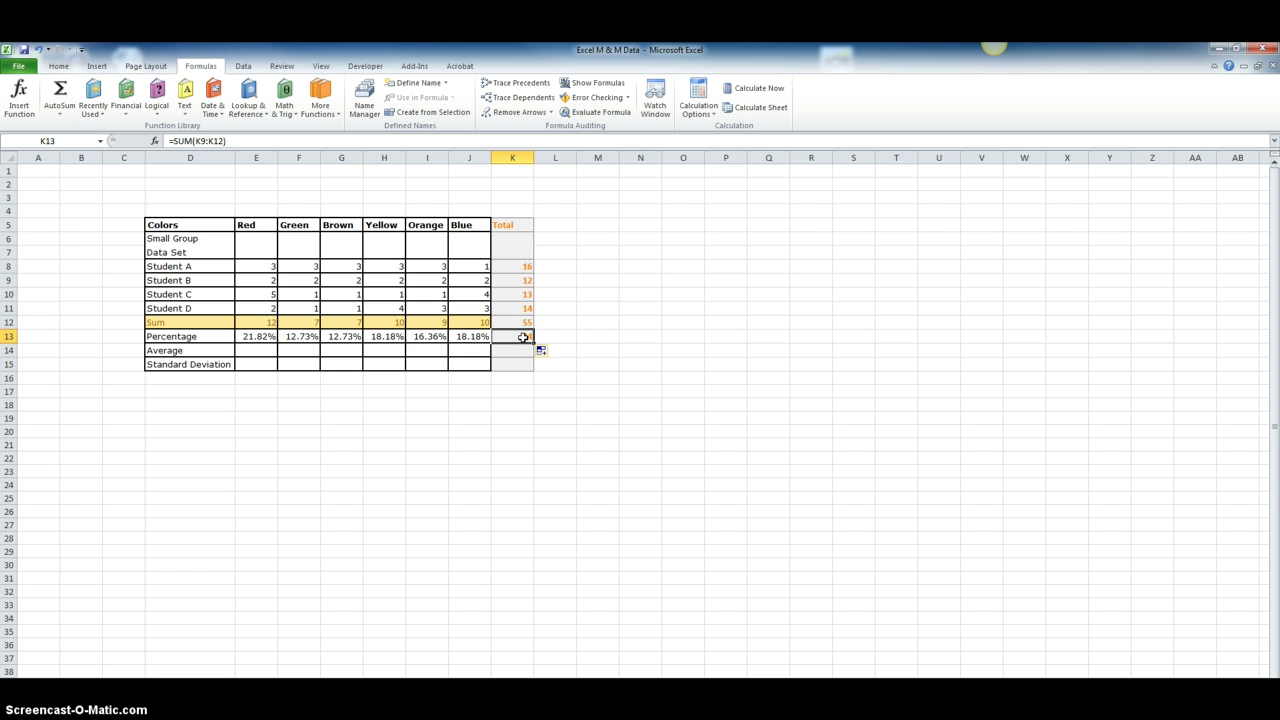
{"action": "key", "text": "ctrl+z"}
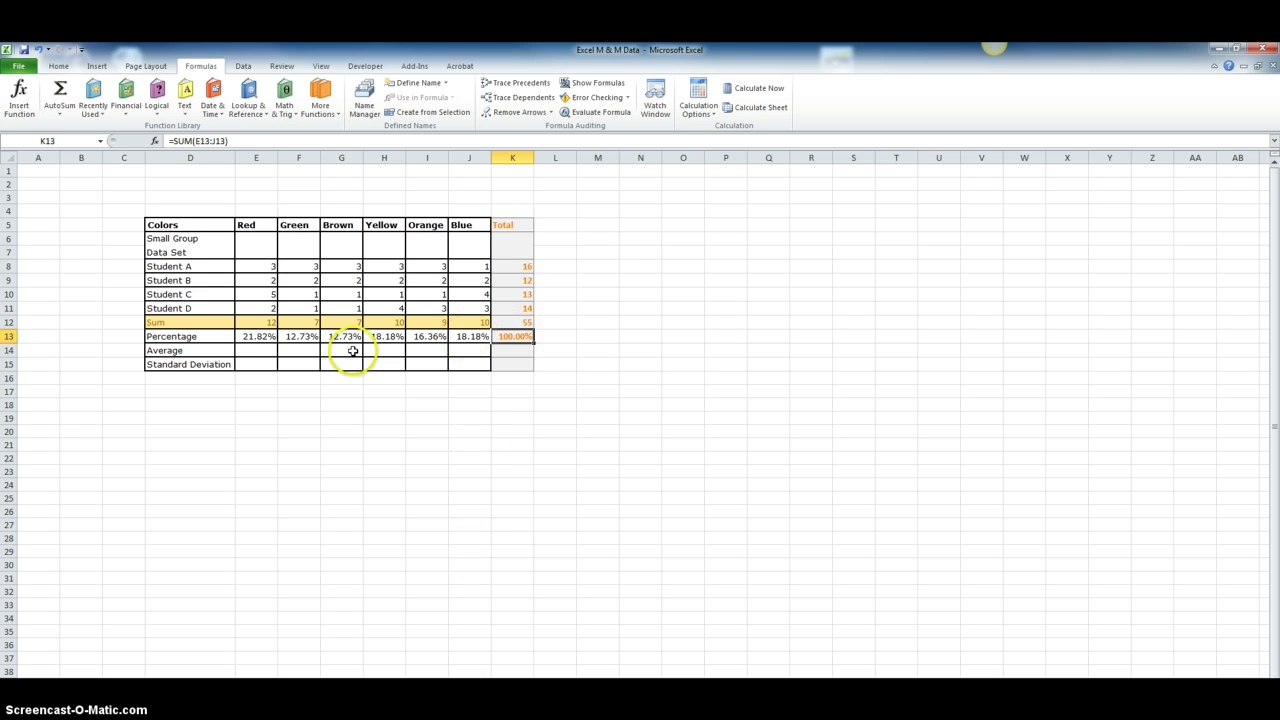
Calculate Red's average in E14 with AVERAGE over E8:E11 and fill the formula across the Average row through Blue in J14.
{"action": "left_click", "coordinate": [265, 350]}
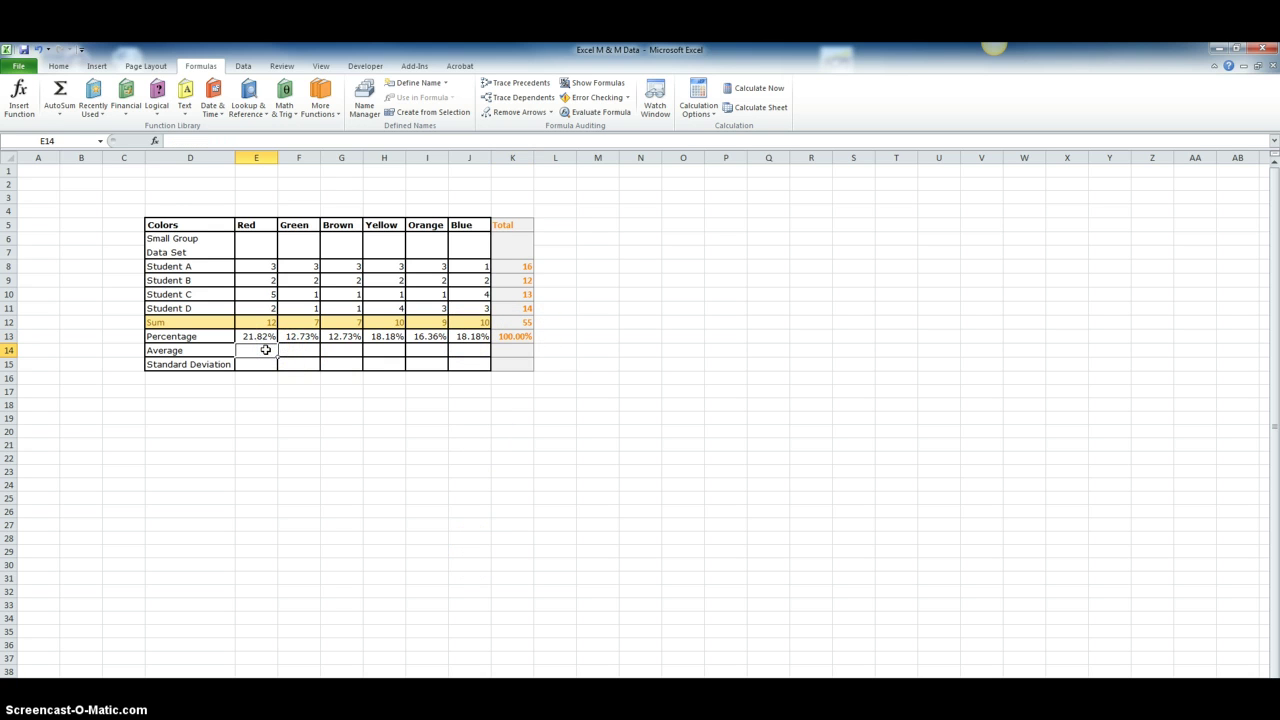
{"action": "left_click", "coordinate": [19, 100]}
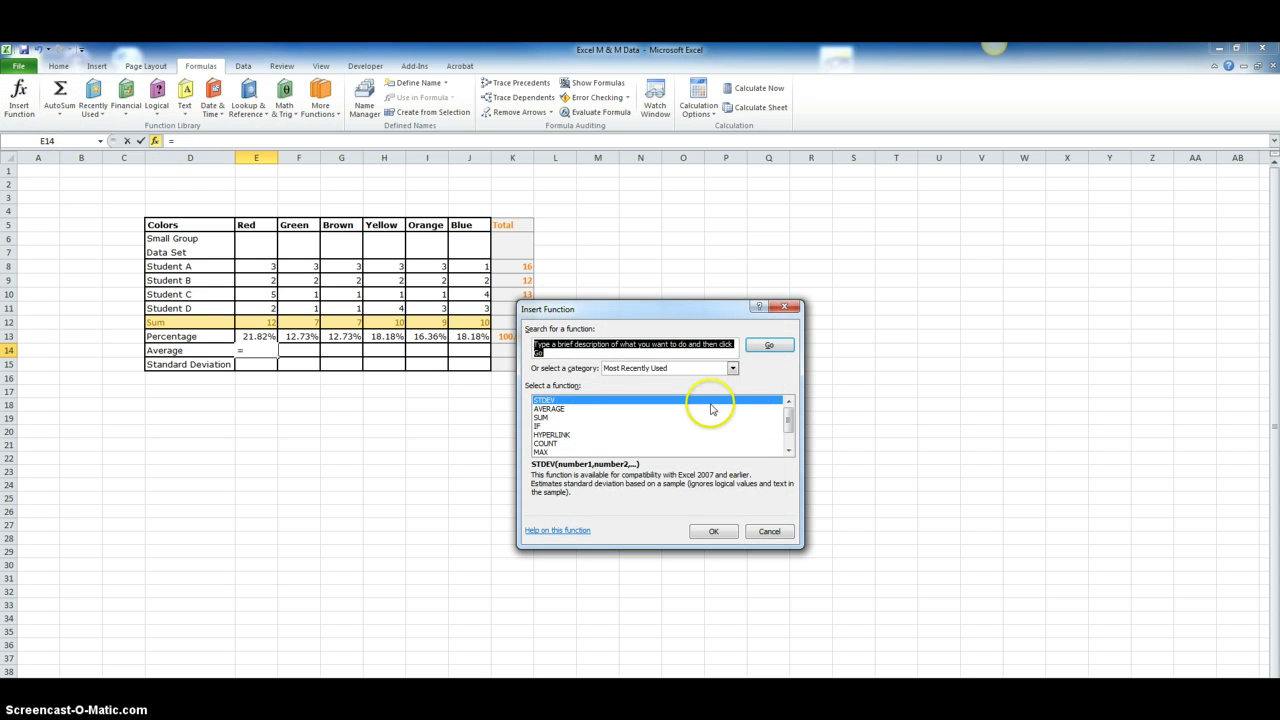
{"action": "left_click", "coordinate": [556, 409]}
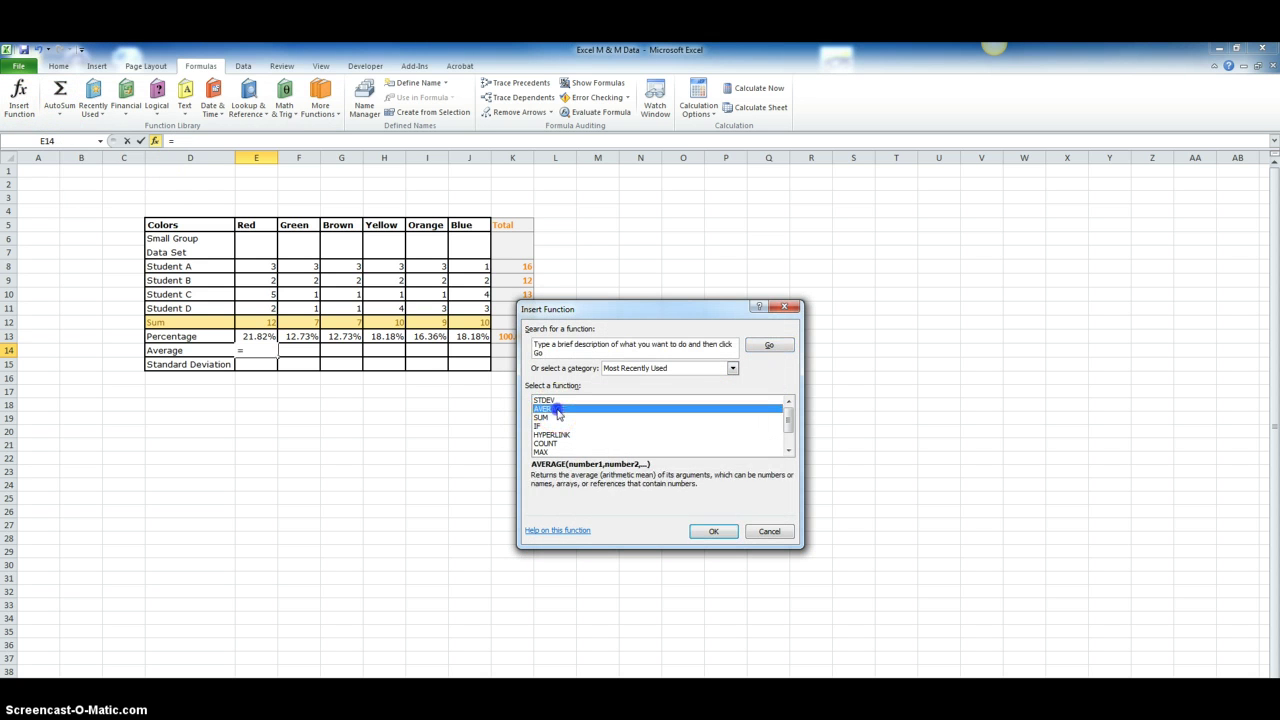
{"action": "left_click", "coordinate": [724, 368]}
{"action": "left_click", "coordinate": [724, 369]}
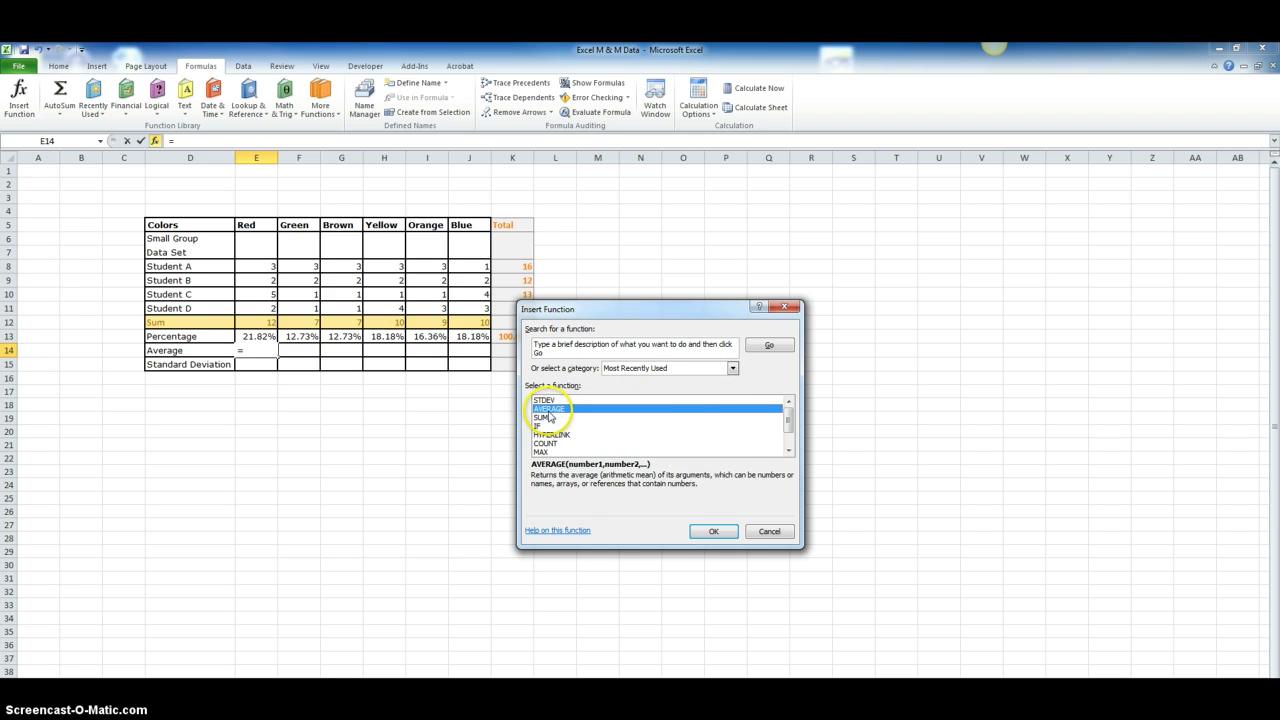
{"action": "left_click", "coordinate": [718, 531]}
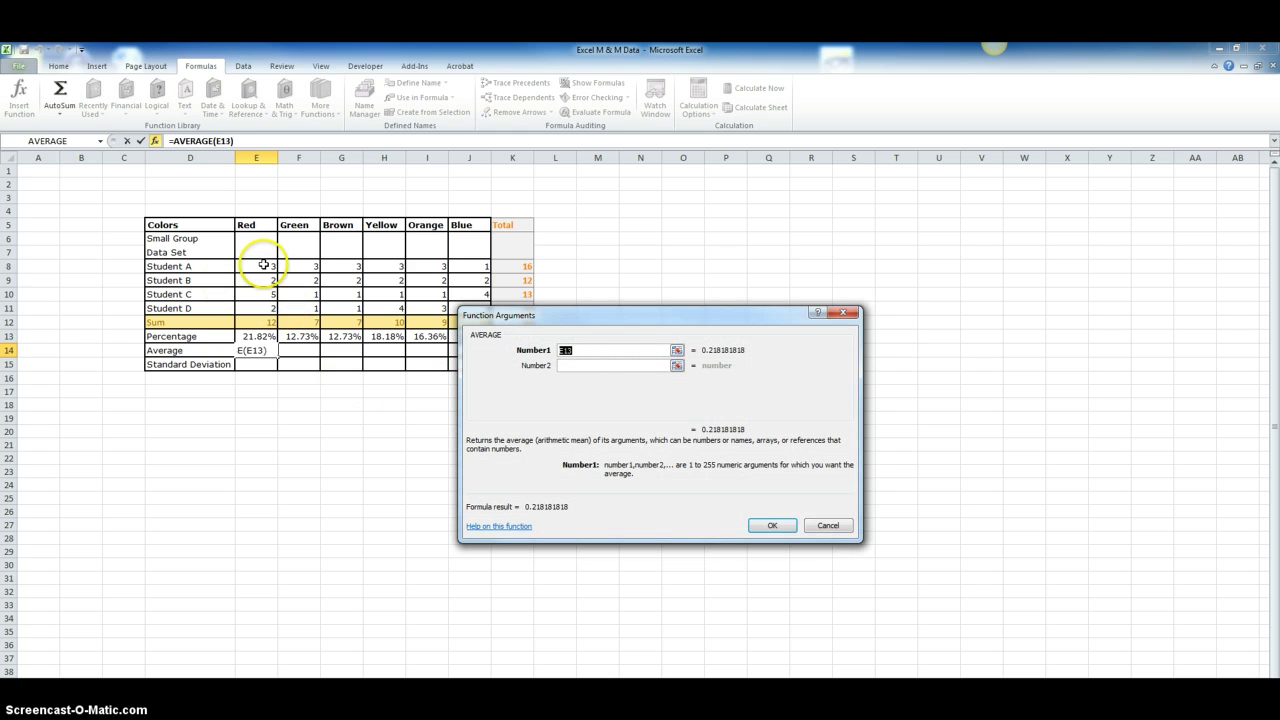
{"action": "left_click_drag", "start_coordinate": [260, 265], "coordinate": [262, 311]}
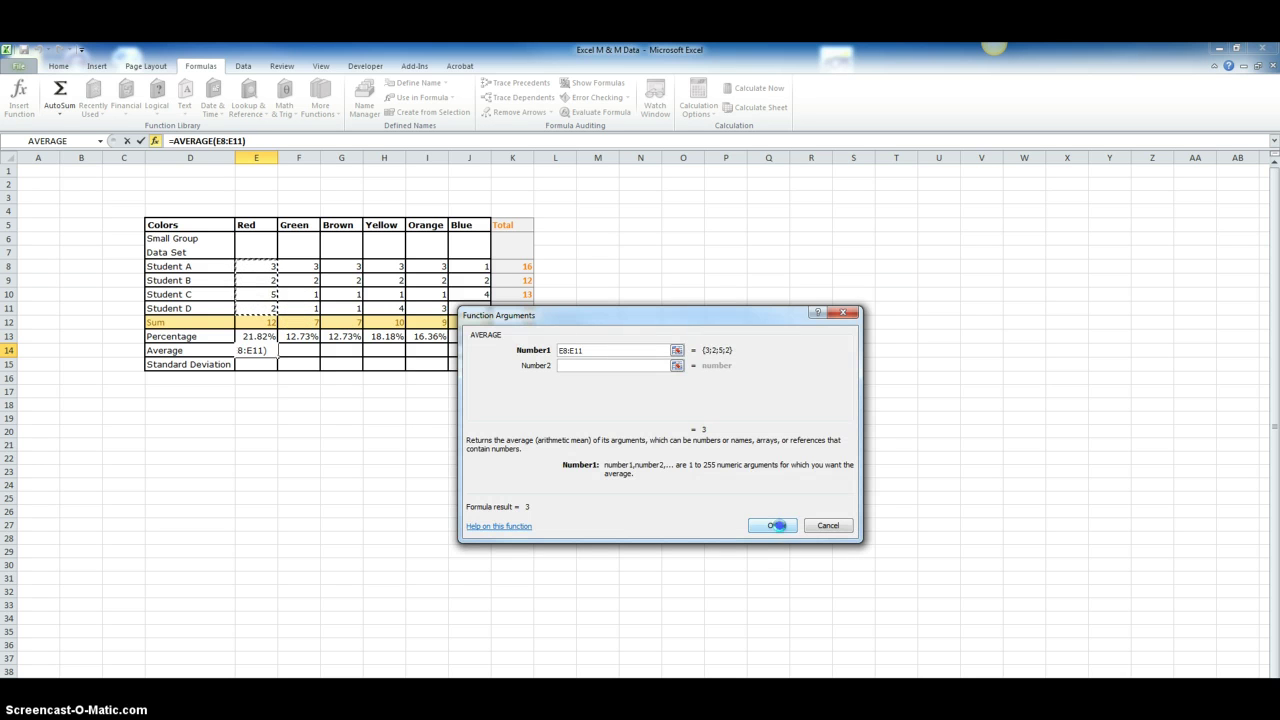
{"action": "left_click", "coordinate": [772, 525]}
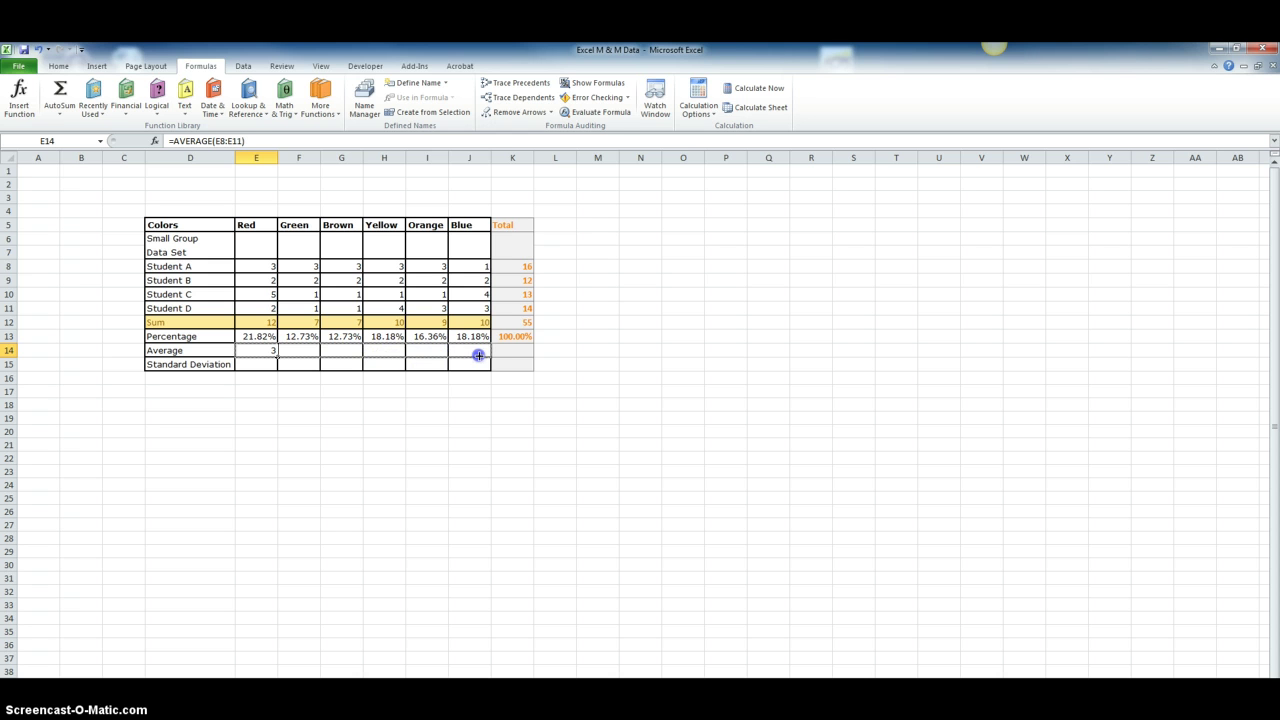
{"action": "left_click_drag", "start_coordinate": [478, 355], "coordinate": [478, 355]}
{"action": "left_click", "coordinate": [432, 351]}
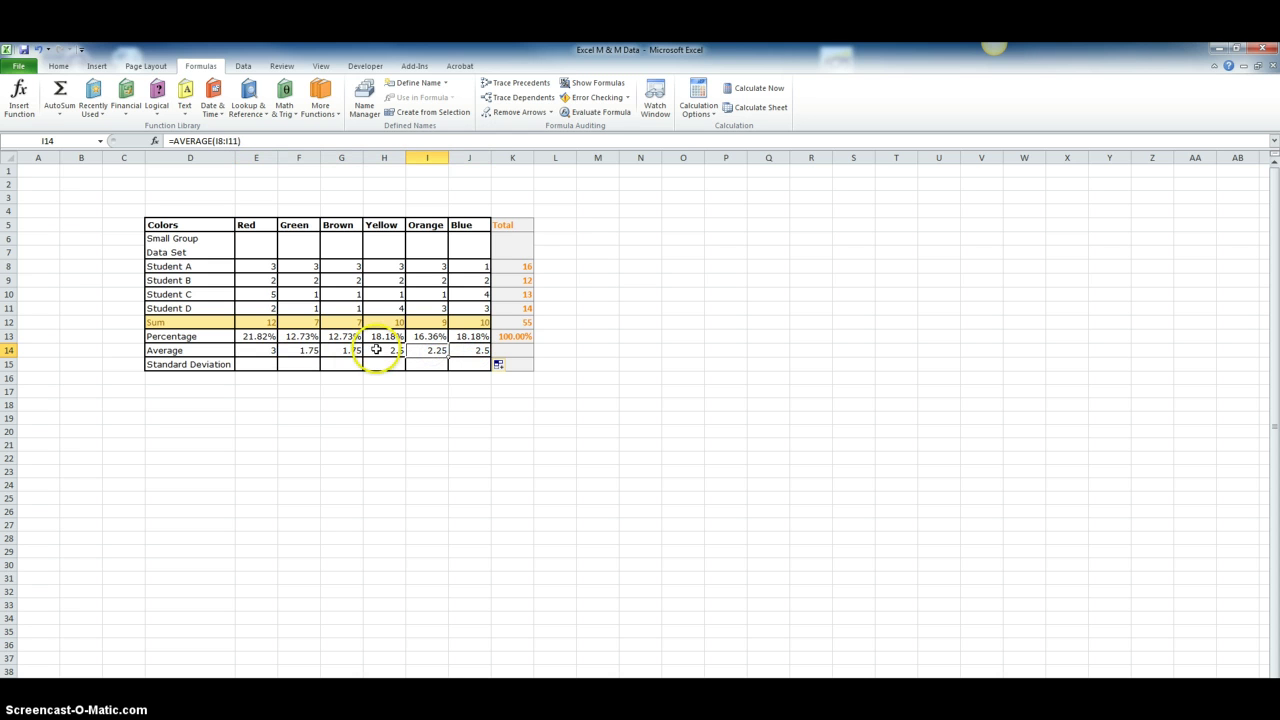
Calculate Red's standard deviation in E15 with STDEV over E8:E11 and fill the formula across the row through Blue in J15.
{"action": "left_click", "coordinate": [265, 363]}
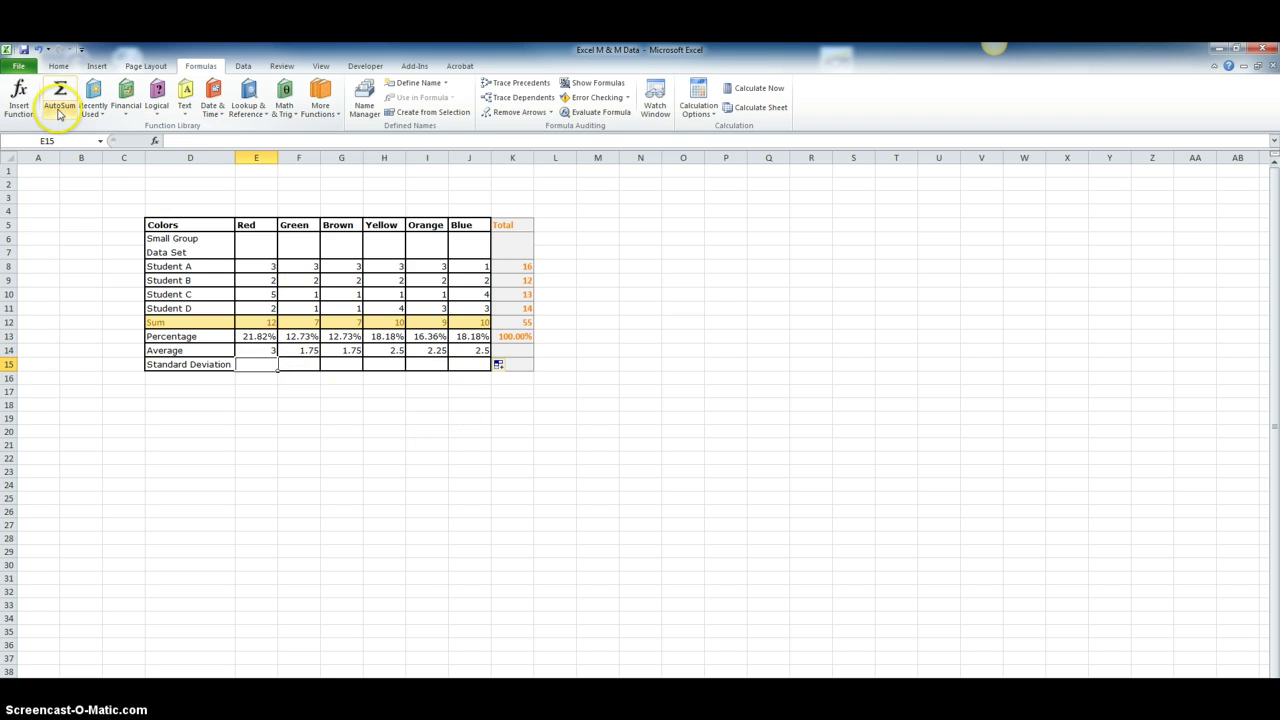
{"action": "left_click", "coordinate": [17, 92]}
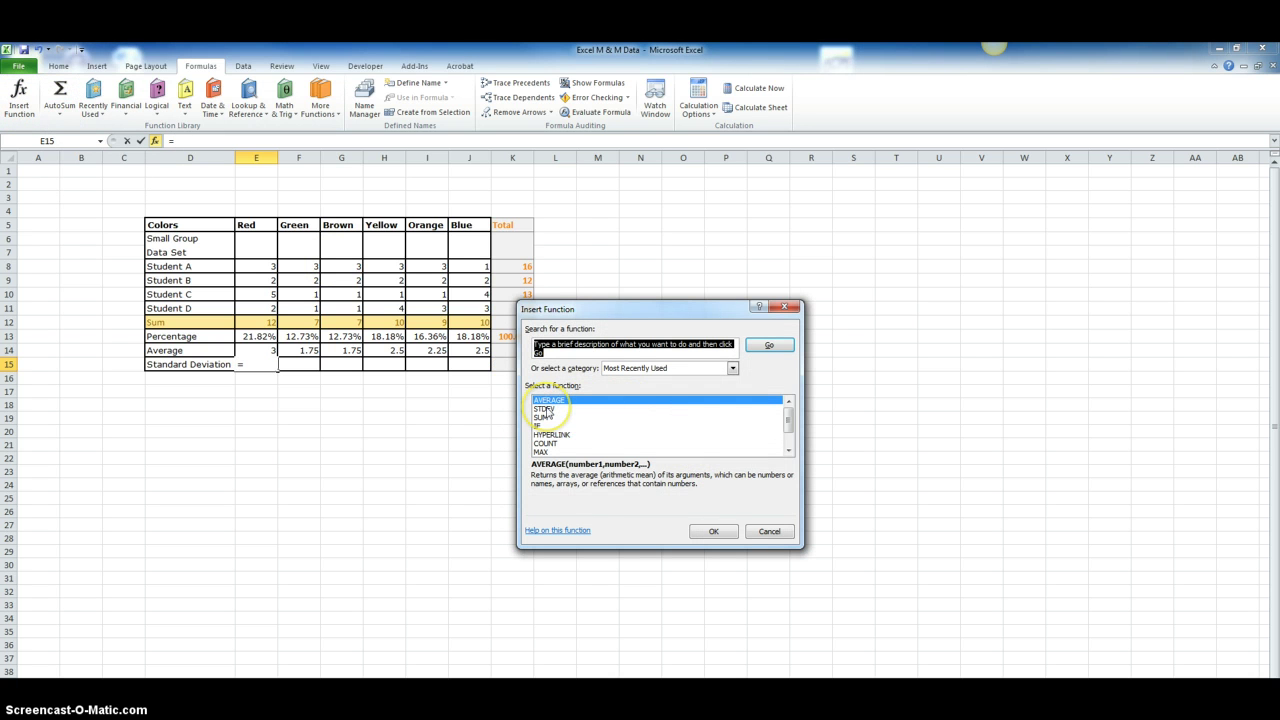
{"action": "left_click", "coordinate": [545, 409]}
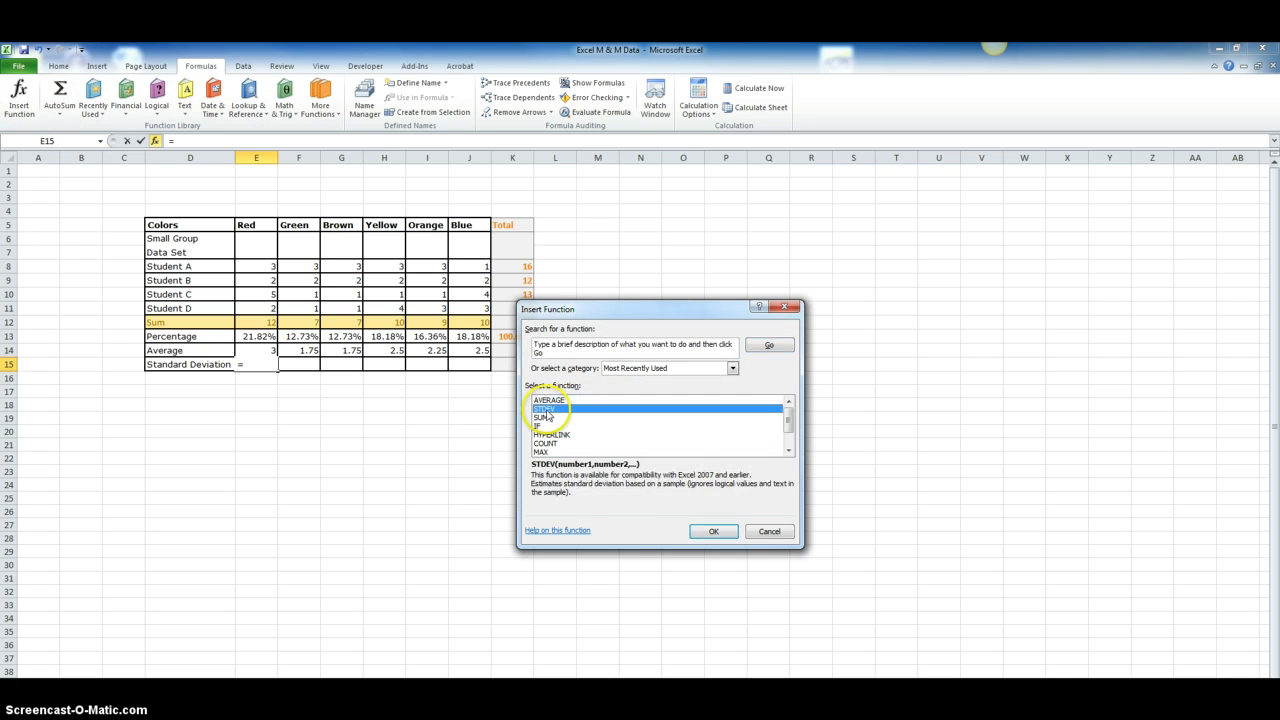
{"action": "left_click", "coordinate": [714, 531]}
{"action": "left_click_drag", "start_coordinate": [264, 266], "coordinate": [262, 308]}
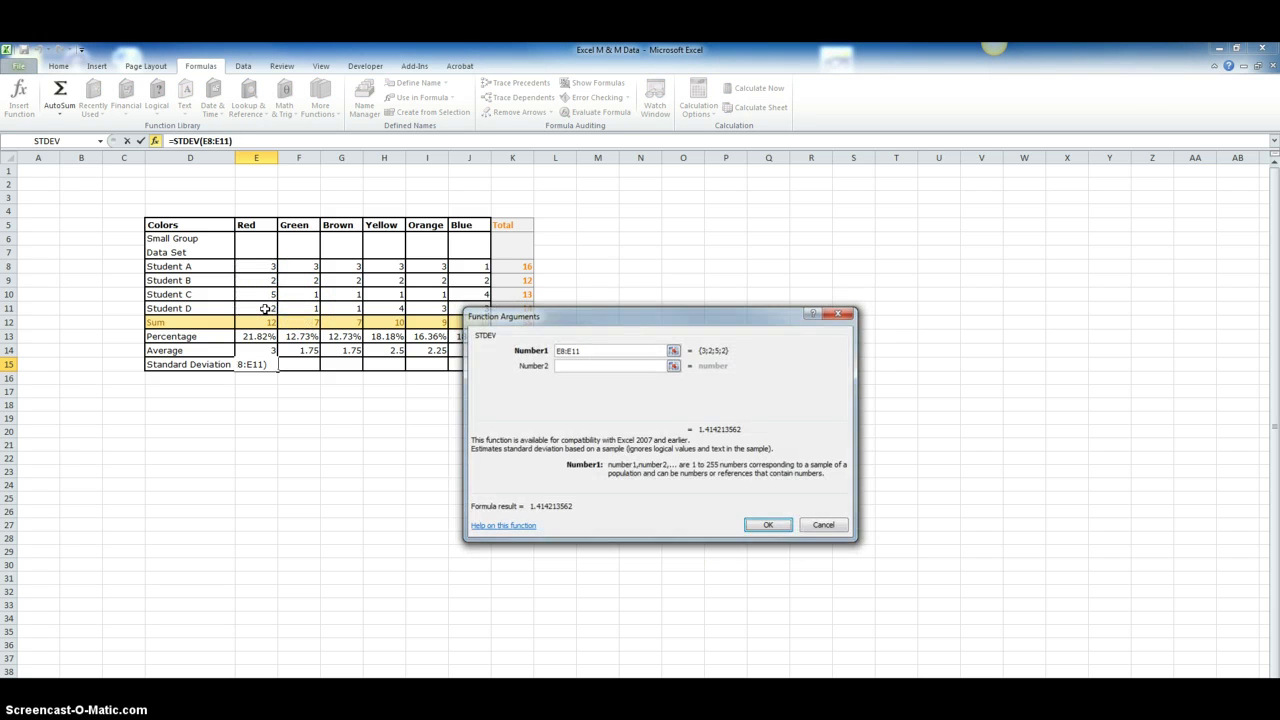
{"action": "key", "text": "Return"}
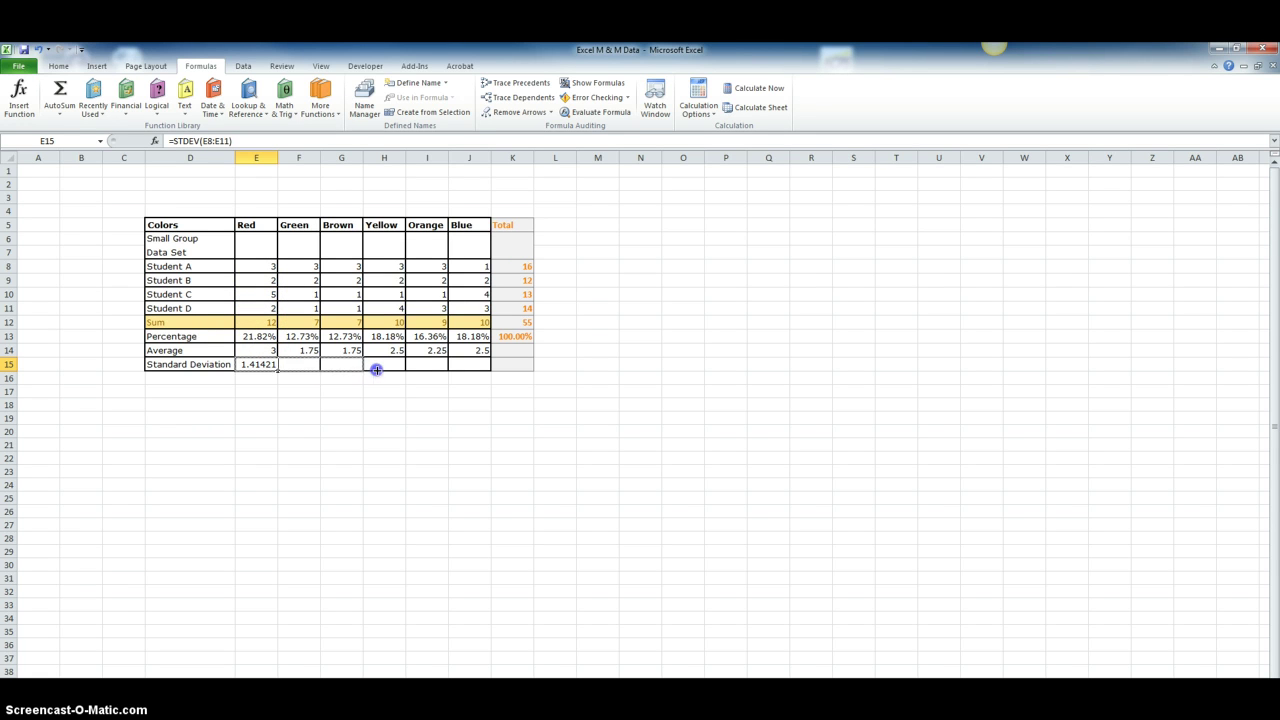
{"action": "left_click_drag", "start_coordinate": [475, 369], "coordinate": [475, 370]}
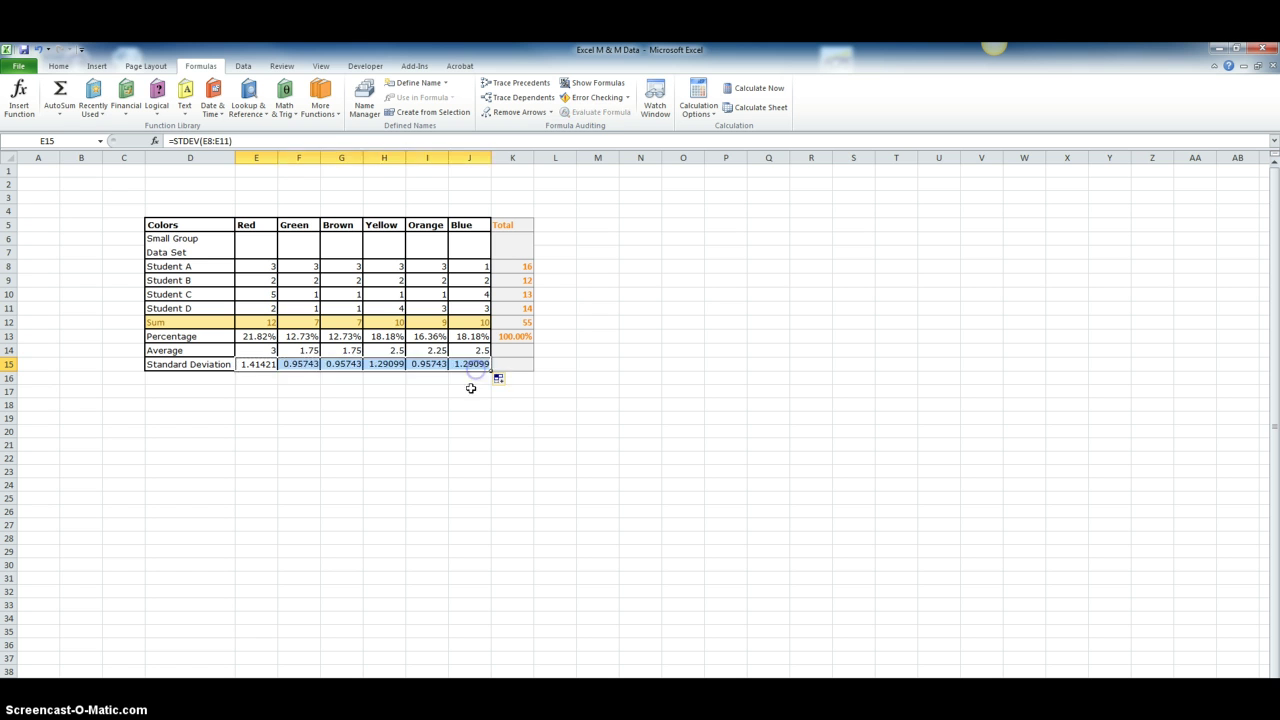
{"action": "left_click", "coordinate": [478, 408]}
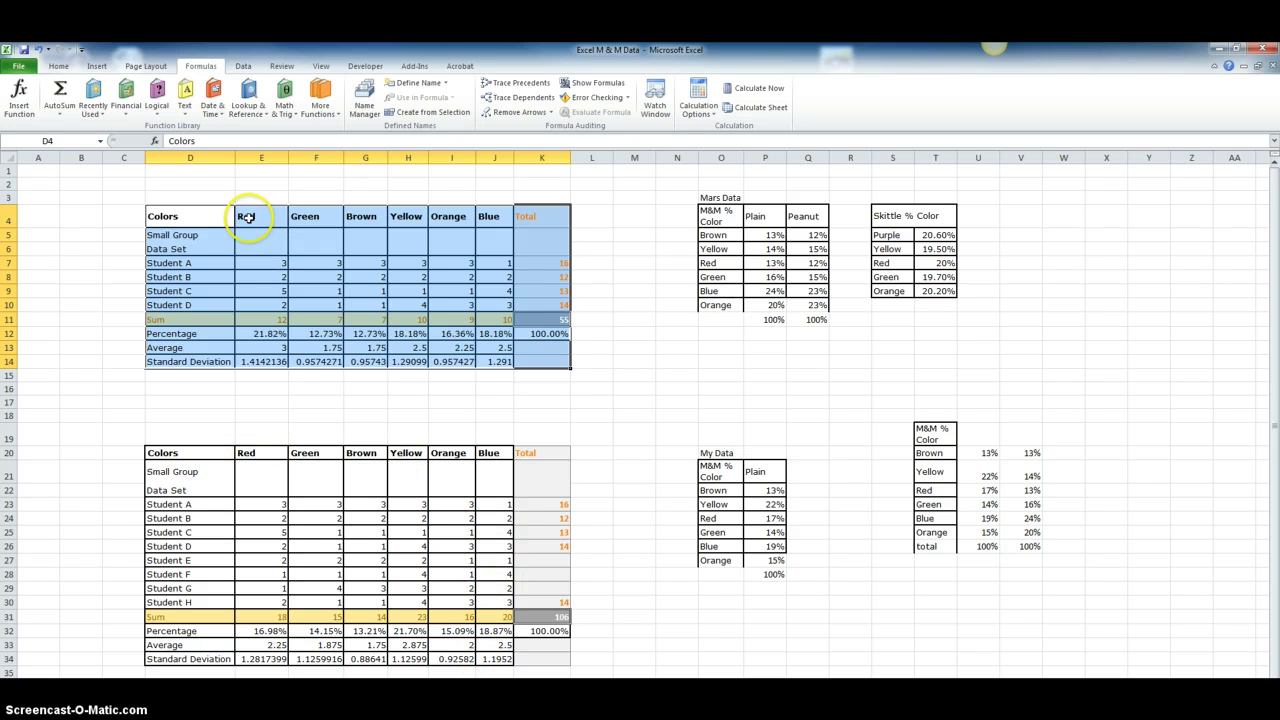
Clear the Blue and Orange percentages in P26:P27 of the My Data table.
{"action": "left_click", "coordinate": [561, 365]}
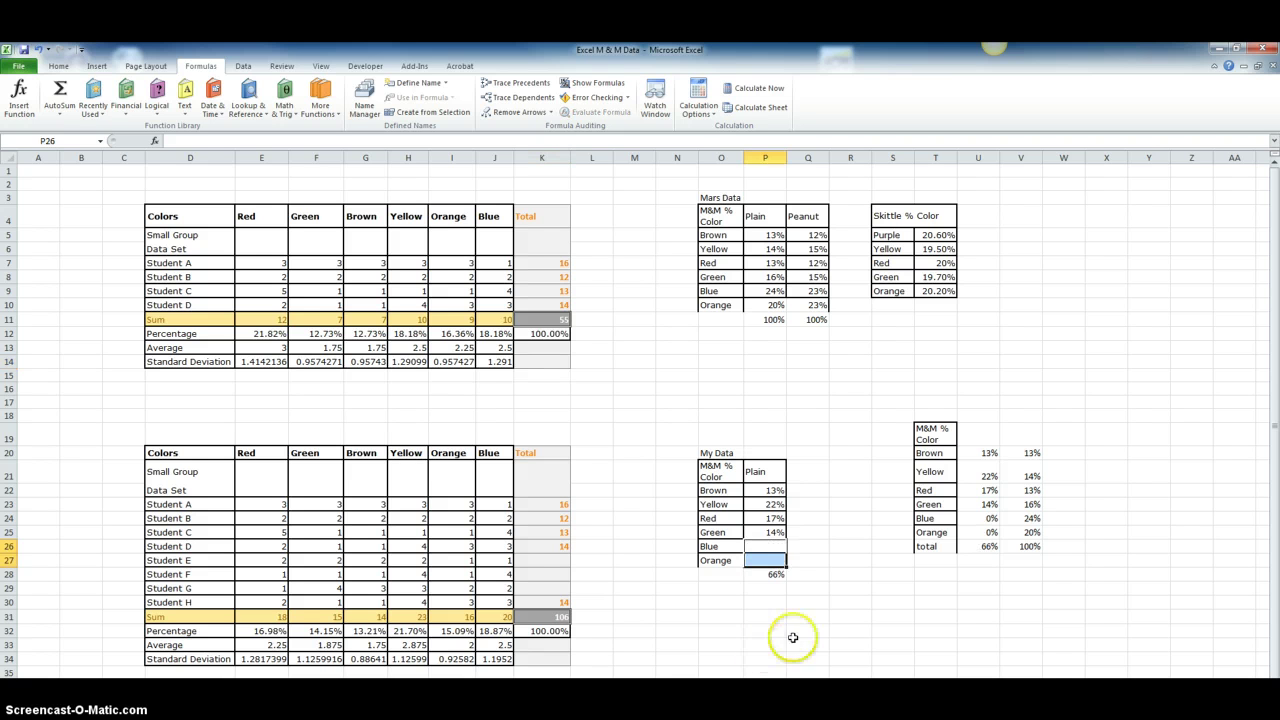
{"action": "left_click_drag", "start_coordinate": [715, 453], "coordinate": [760, 563]}
{"action": "left_click", "coordinate": [794, 560]}
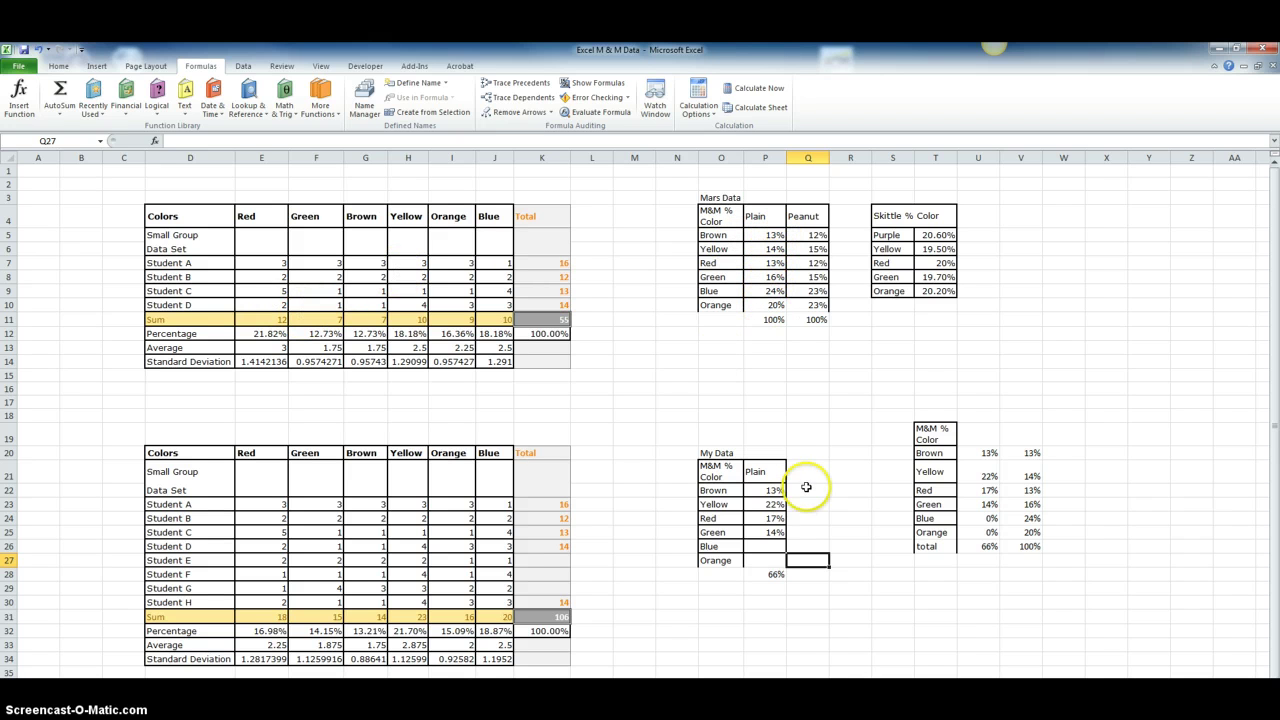
Link the My Data percentages to the eight-student table: Blue in P26 with =J32 and Orange in P27 with =I32.
{"action": "left_click", "coordinate": [773, 547]}
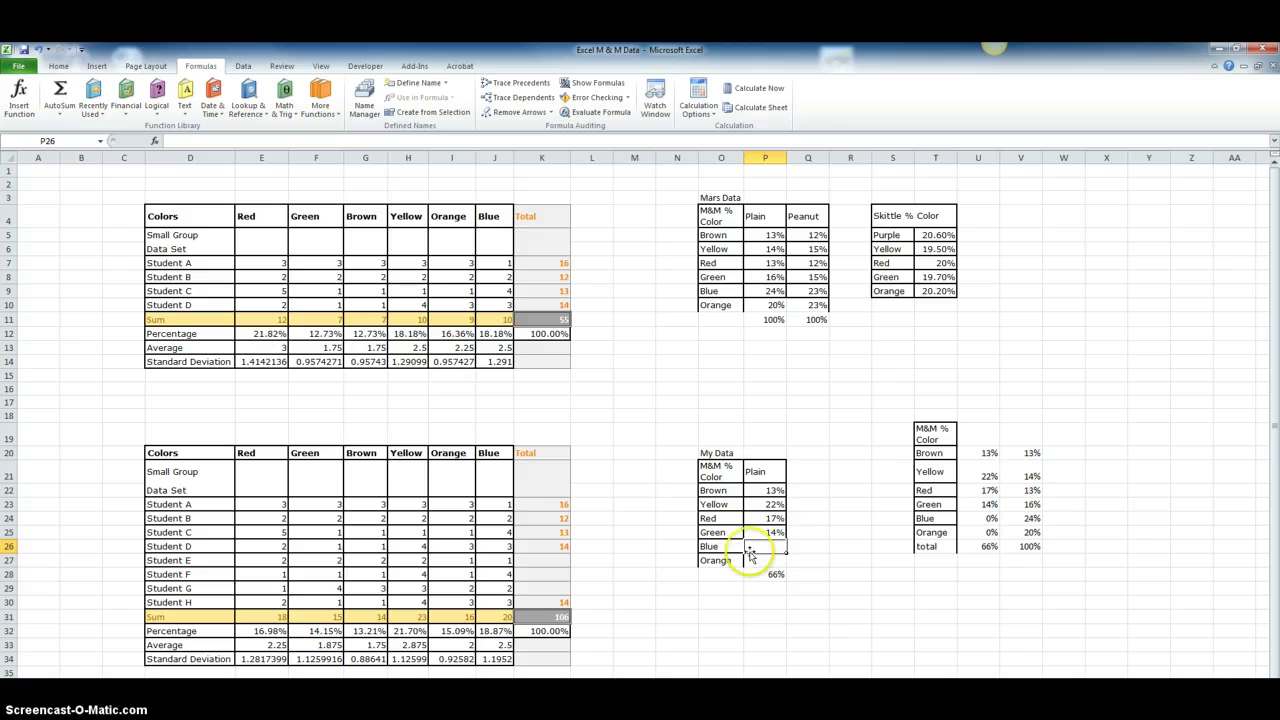
{"action": "type", "text": "="}
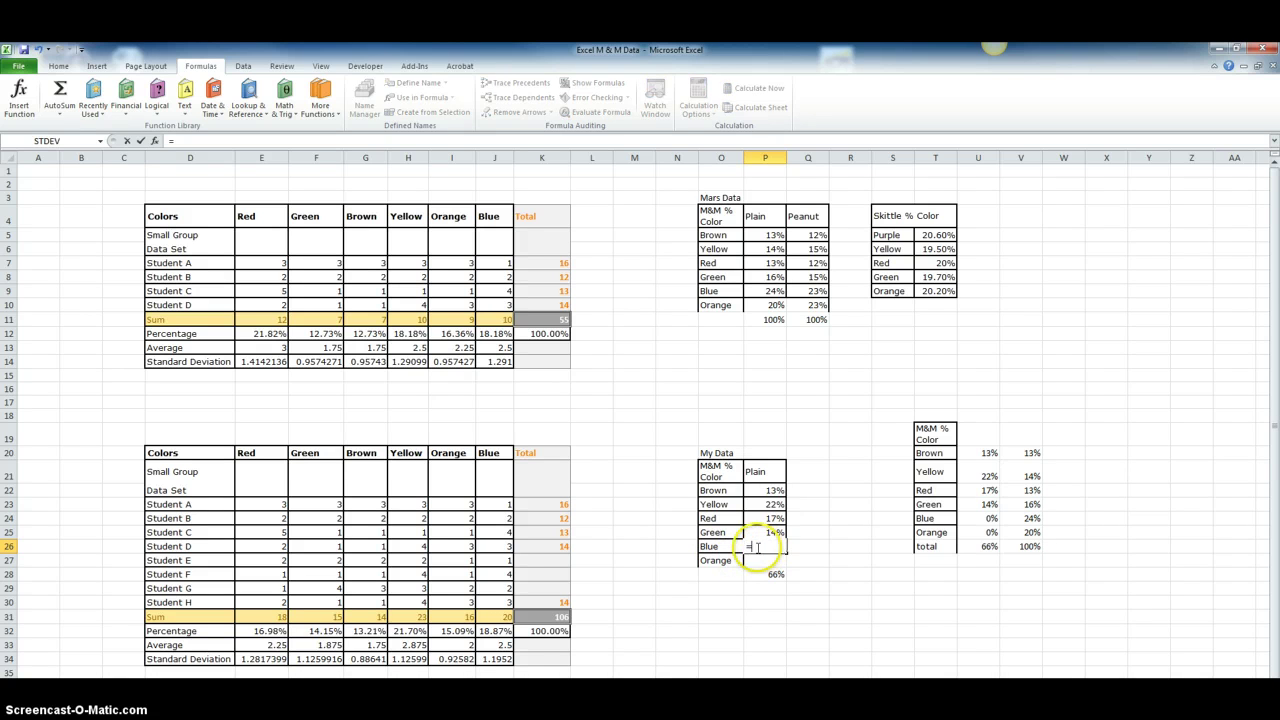
{"action": "left_click", "coordinate": [497, 634]}
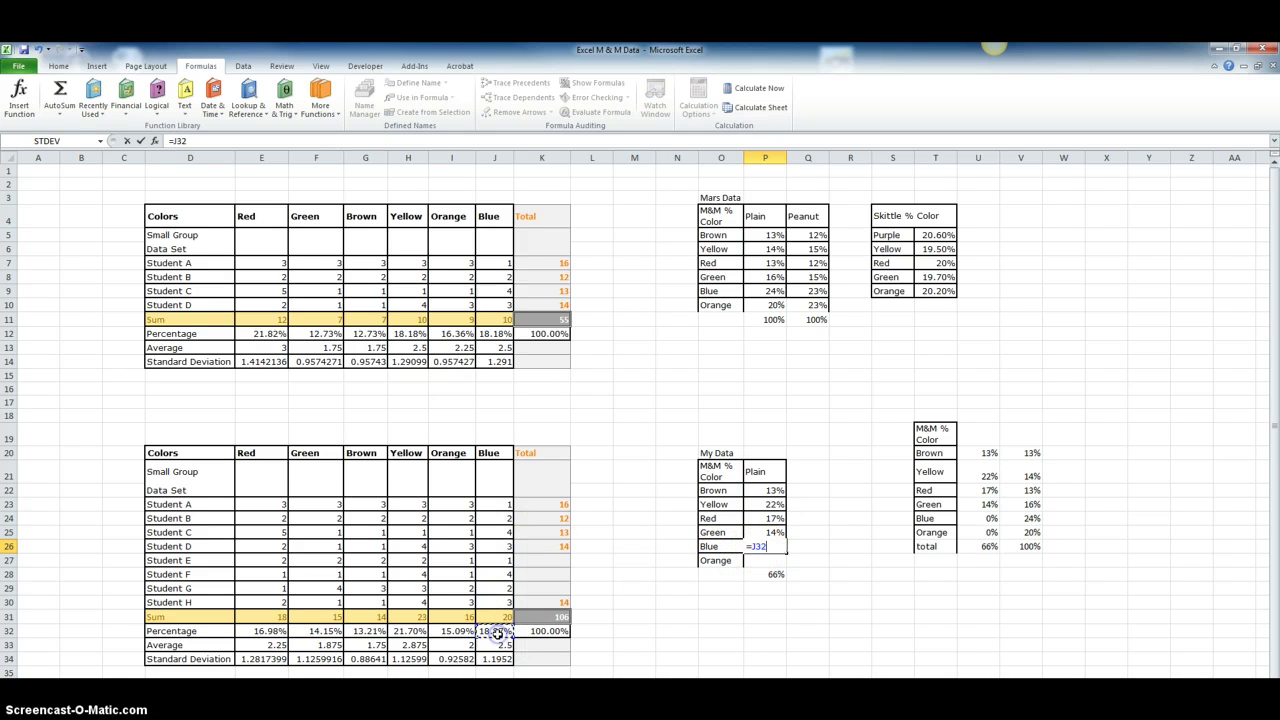
{"action": "key", "text": "Return"}
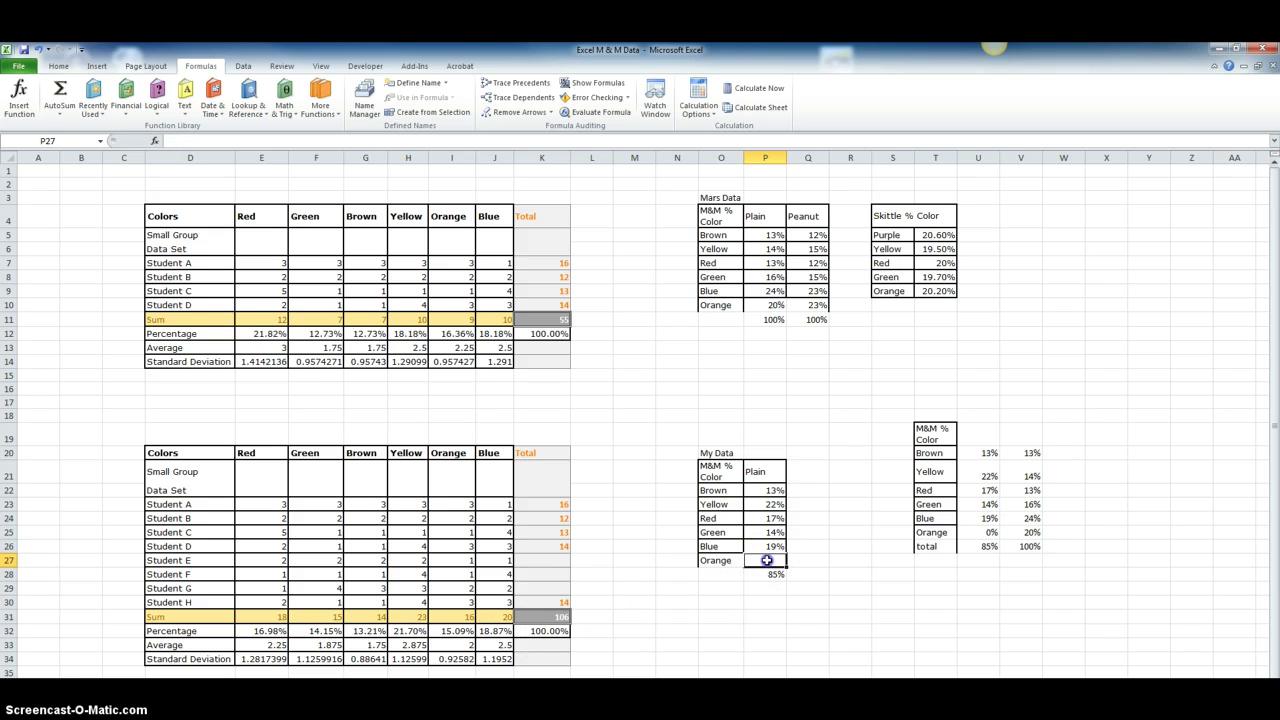
{"action": "type", "text": "="}
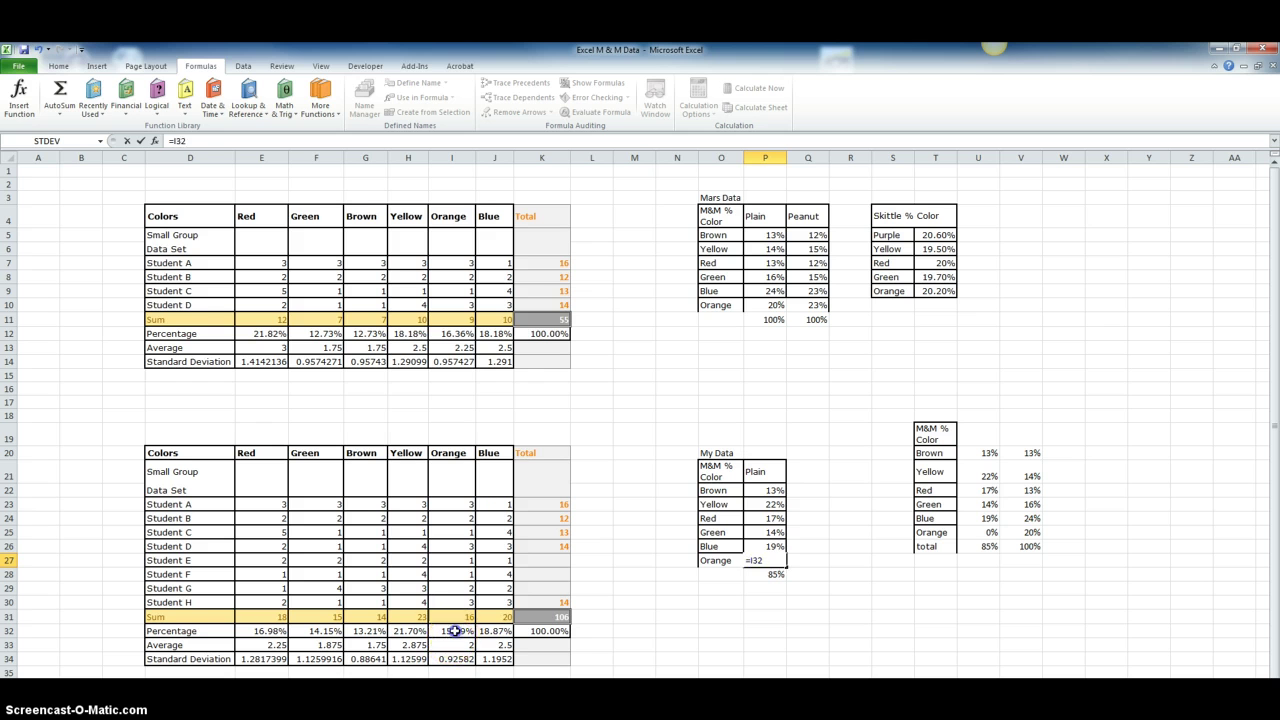
{"action": "key", "text": "Return"}
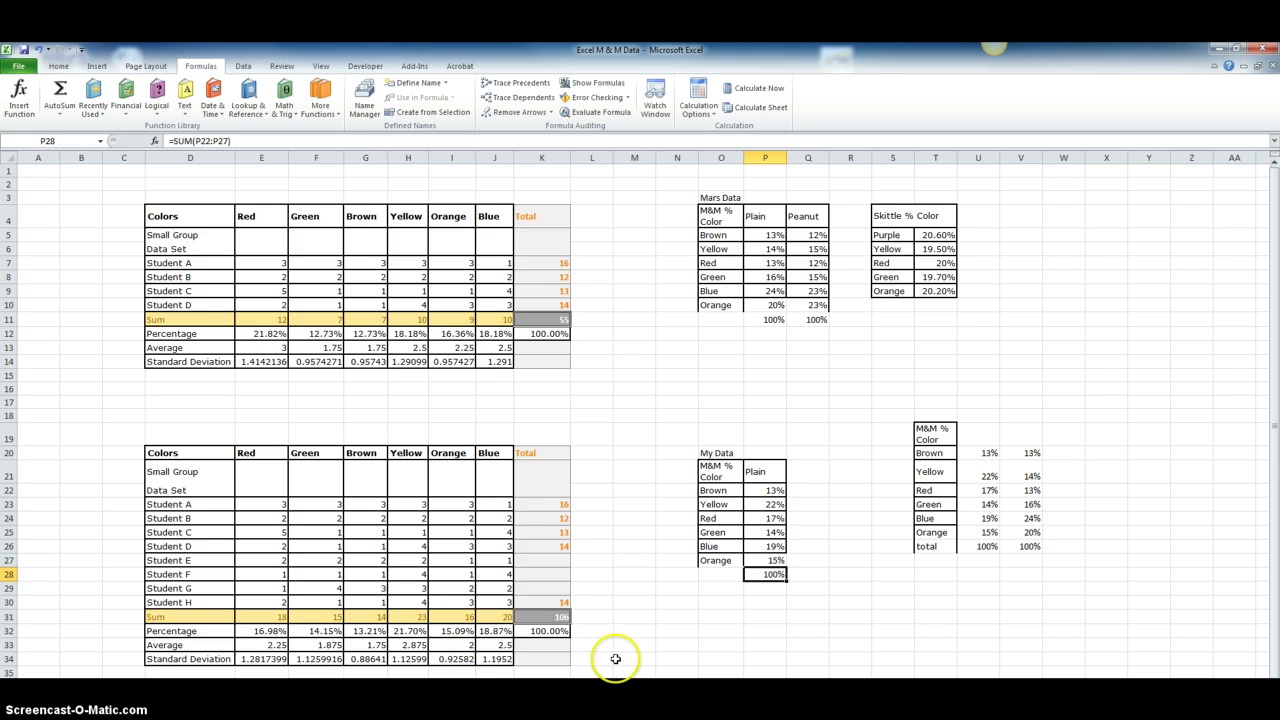
Check the My Data total in P28 and the Brown row of the combined M&M % Color comparison table.
{"action": "left_click", "coordinate": [773, 576]}
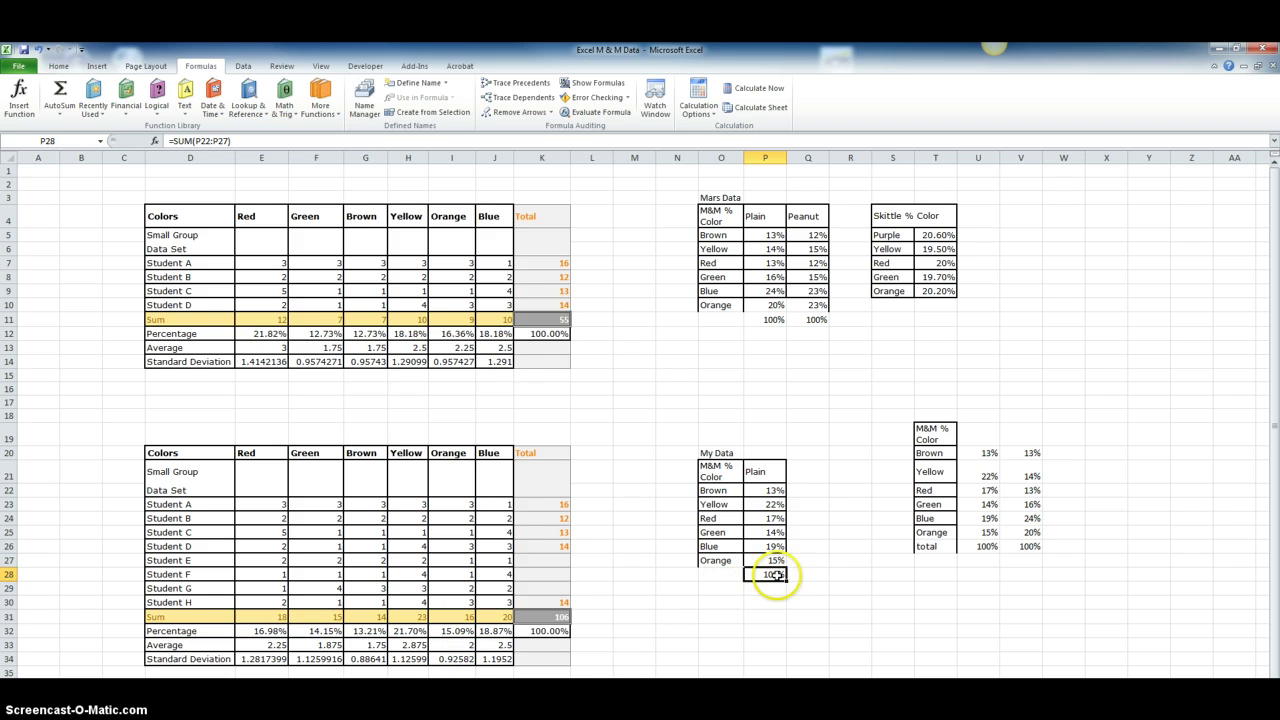
{"action": "left_click", "coordinate": [932, 454]}
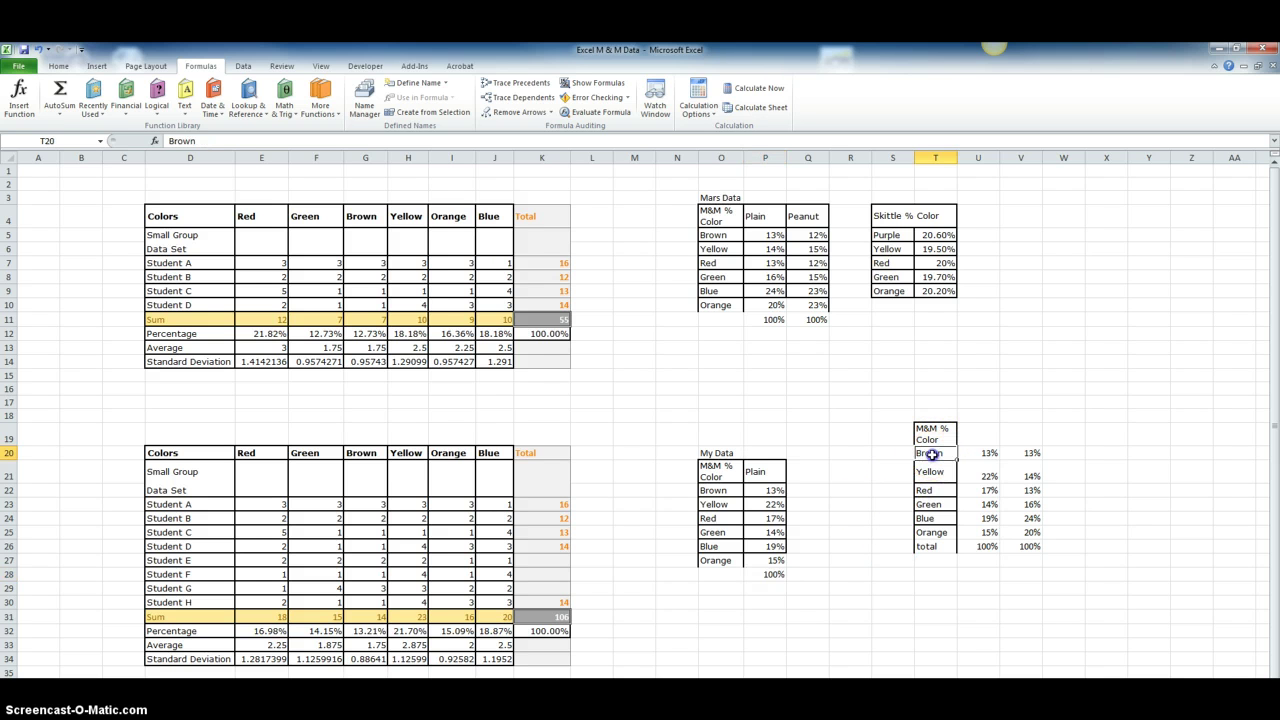
Label the percentage columns of the combined M&M % Color table with Mars in V19 and Mine in U19.
{"action": "left_click_drag", "start_coordinate": [932, 454], "coordinate": [929, 546]}
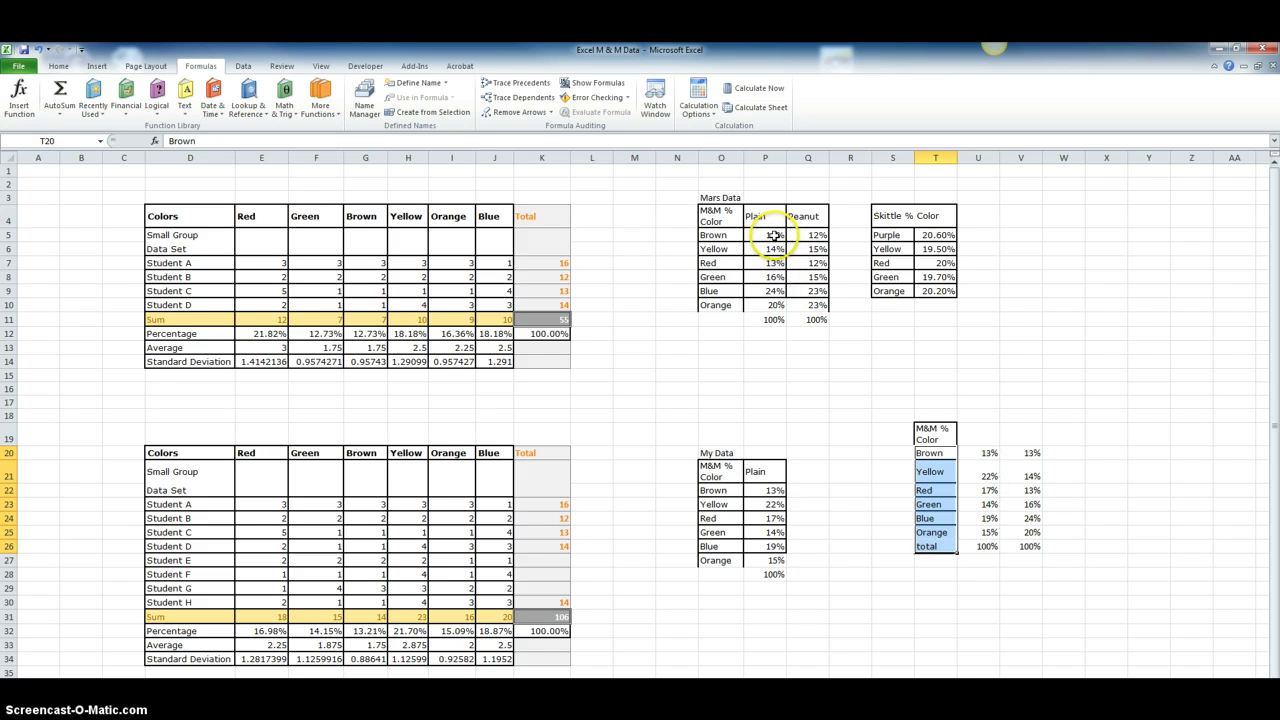
{"action": "left_click_drag", "start_coordinate": [775, 235], "coordinate": [773, 304]}
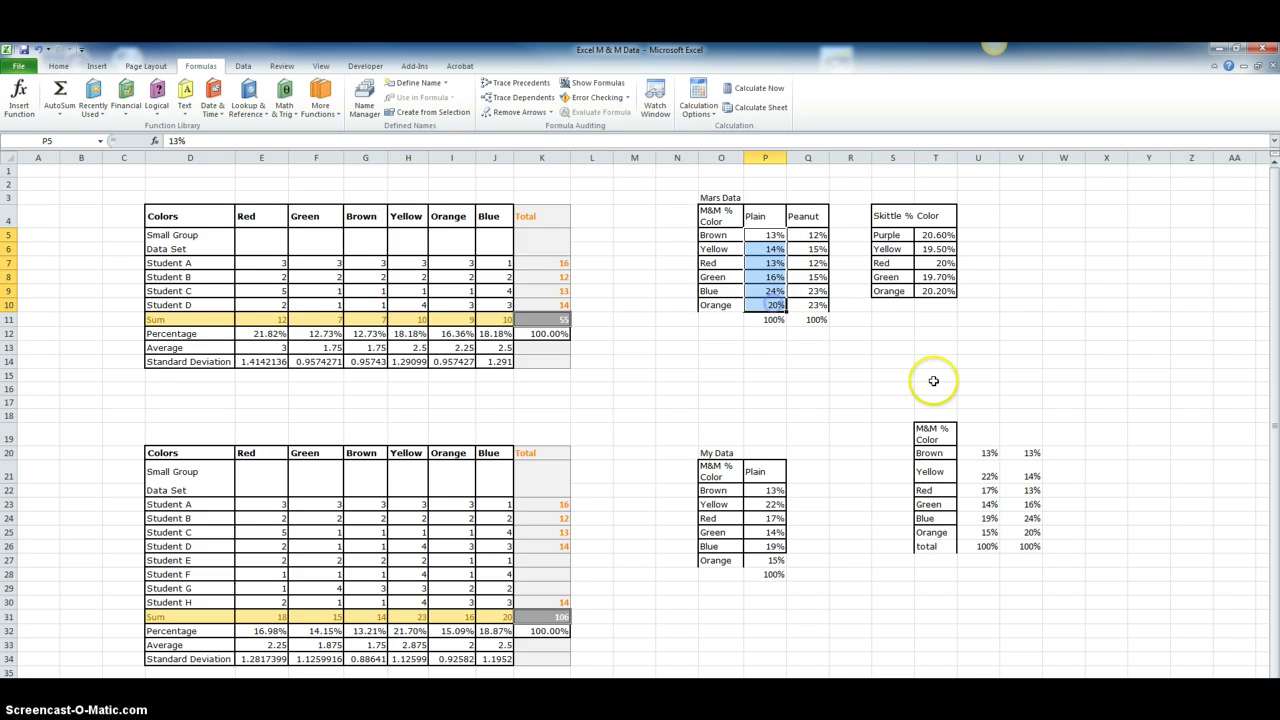
{"action": "left_click_drag", "start_coordinate": [1031, 452], "coordinate": [1027, 533]}
{"action": "left_click", "coordinate": [1025, 437]}
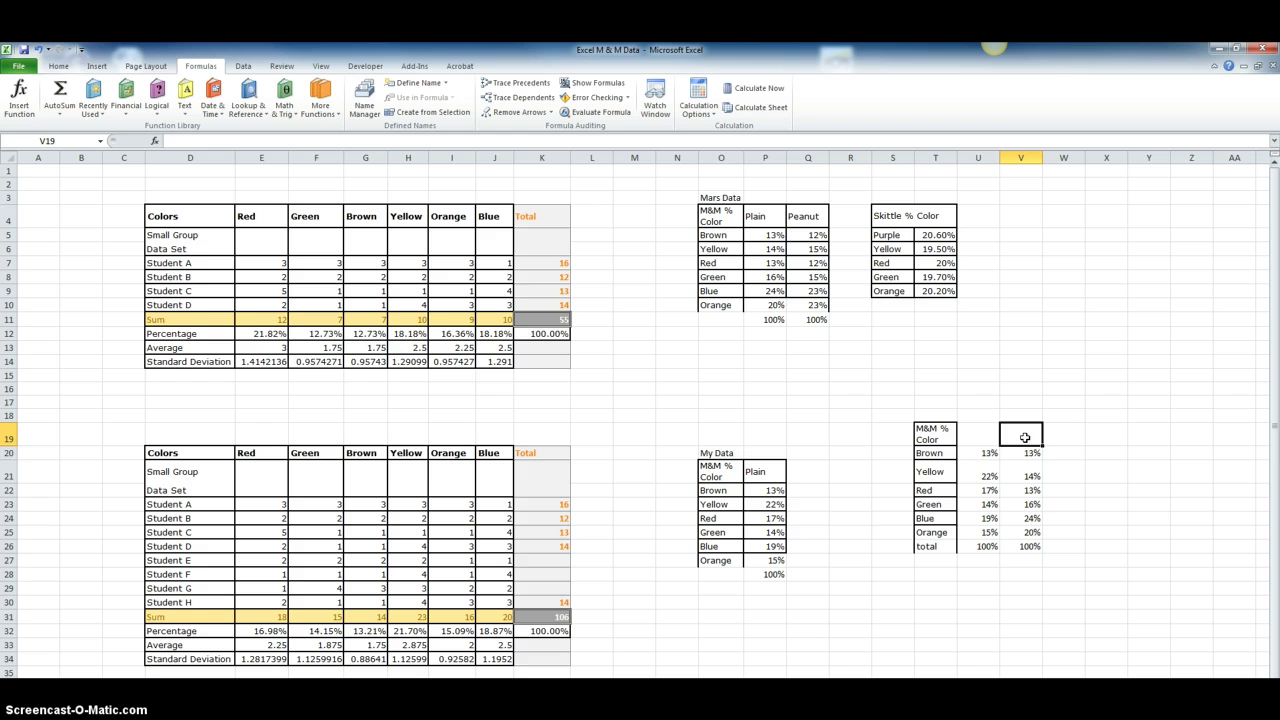
{"action": "type", "text": "Mars"}
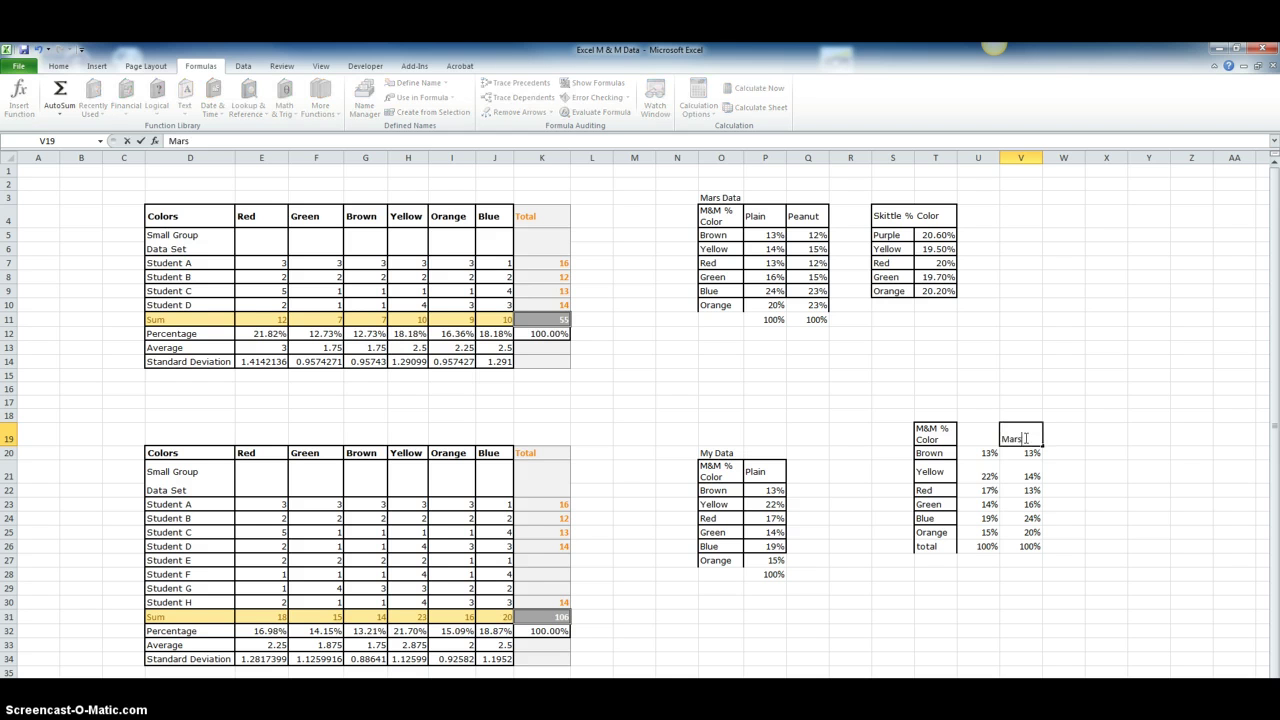
{"action": "left_click", "coordinate": [985, 433]}
{"action": "type", "text": "M"}
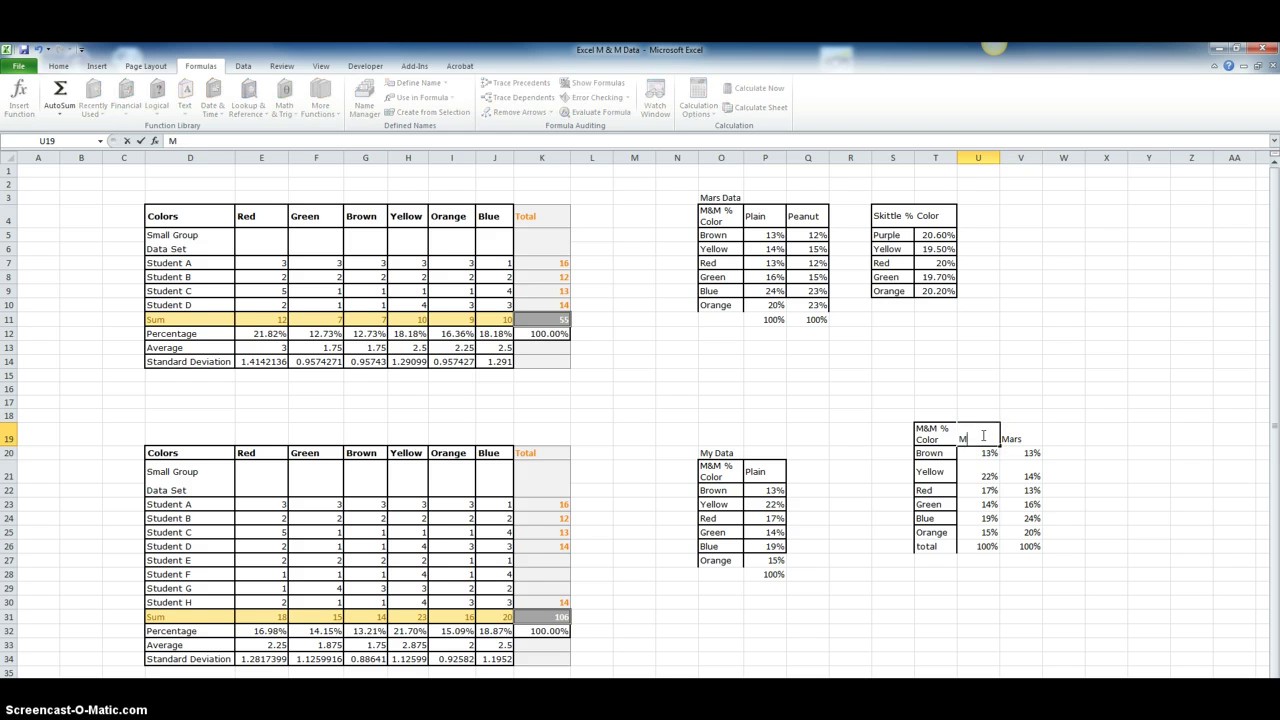
{"action": "type", "text": "ine"}
{"action": "left_click", "coordinate": [1106, 490]}
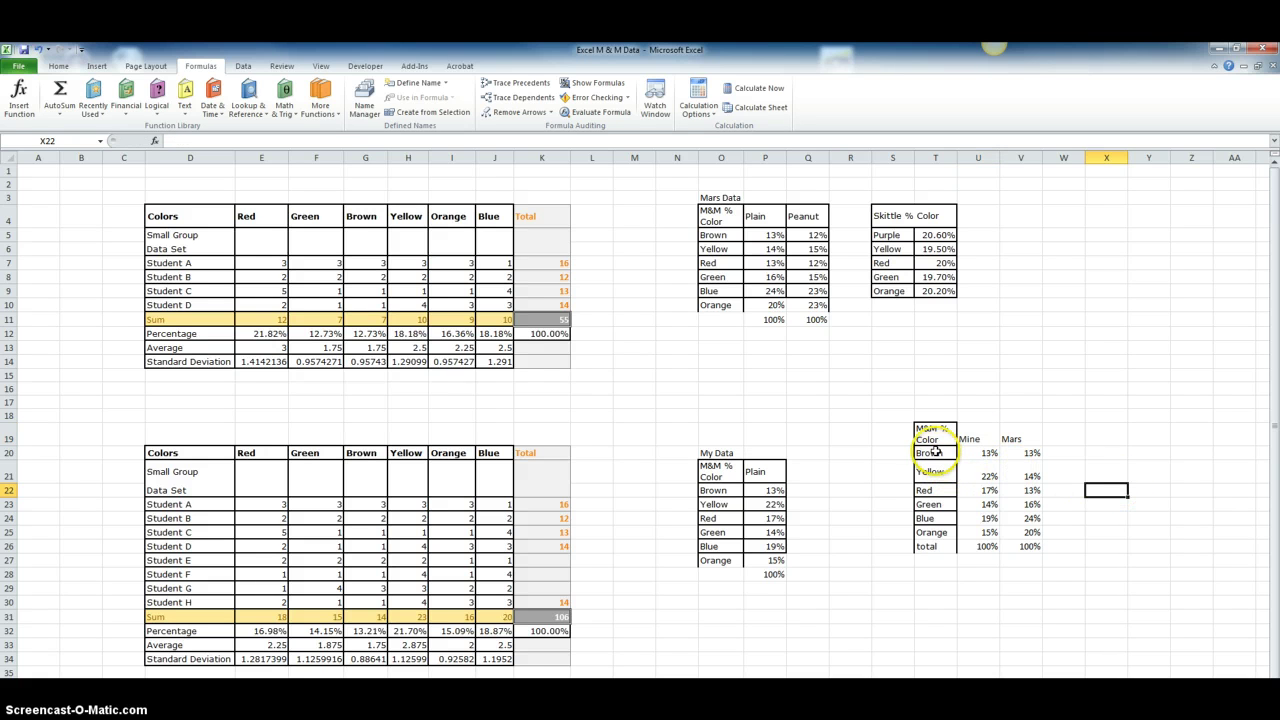
Try a clustered horizontal cone bar chart of T19:V26 including the total row, and delete the chart.
{"action": "left_click_drag", "start_coordinate": [930, 453], "coordinate": [1021, 457]}
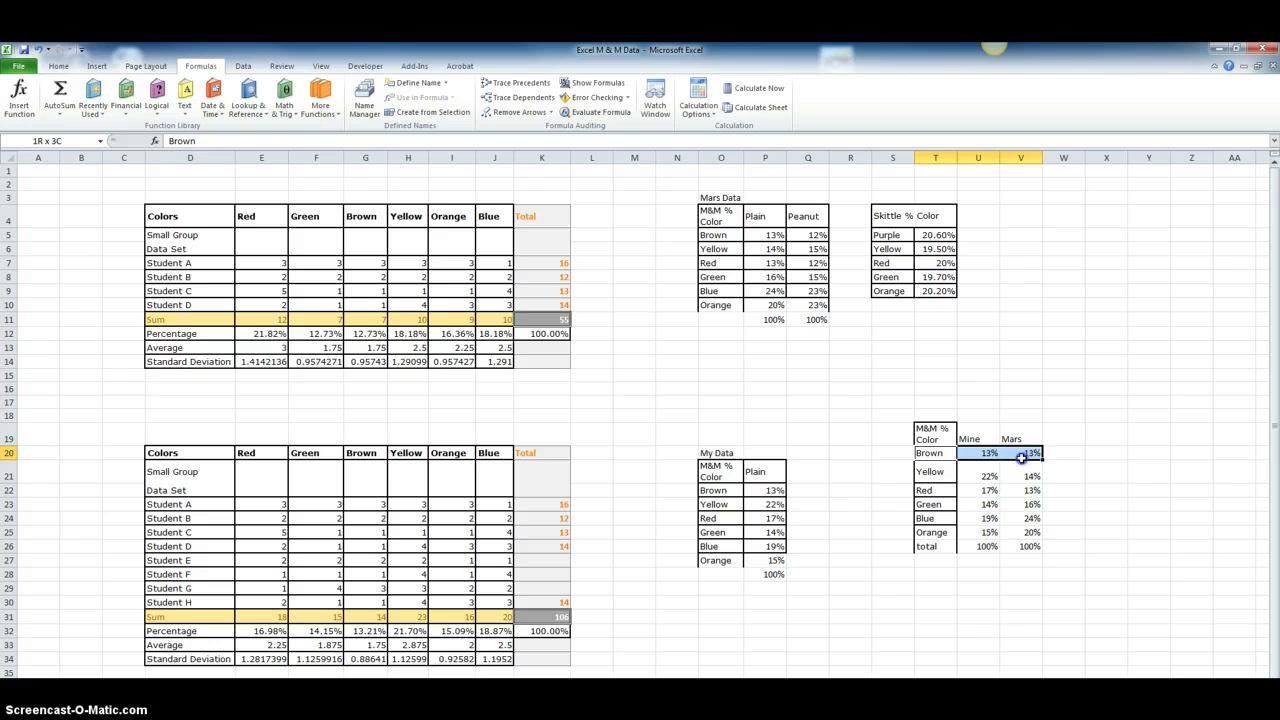
{"action": "left_click_drag", "start_coordinate": [935, 433], "coordinate": [1027, 547]}
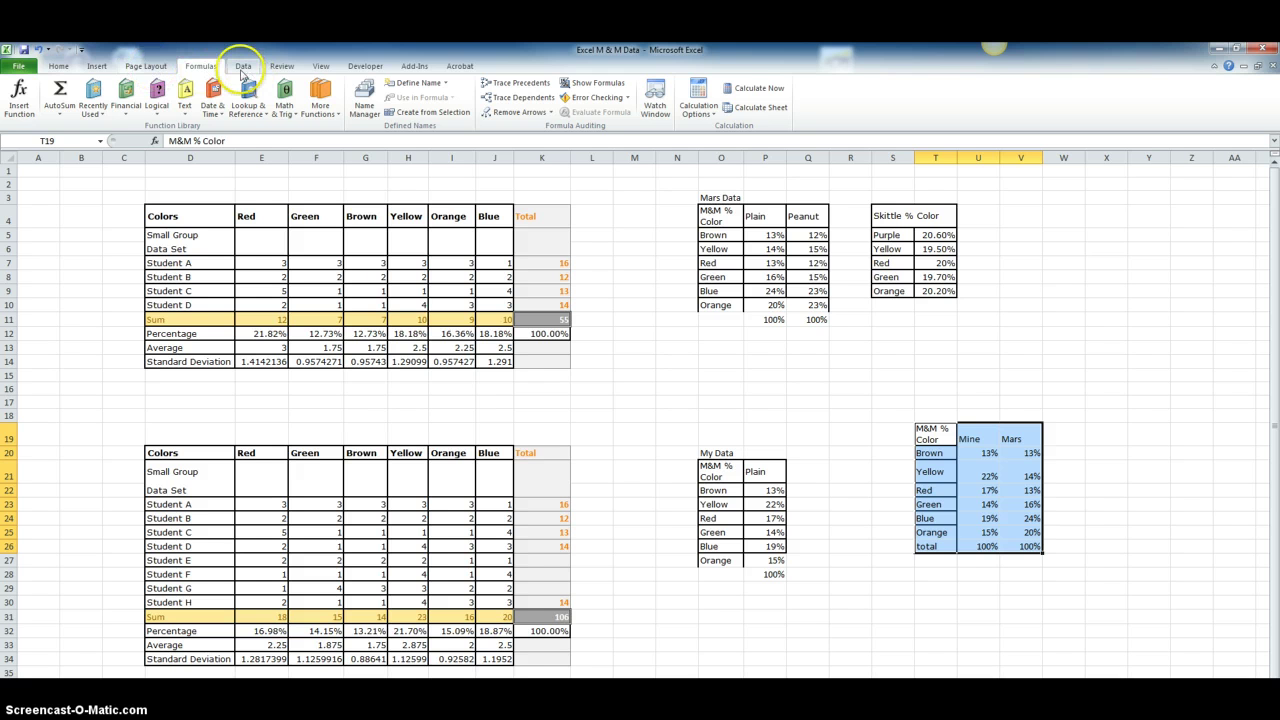
{"action": "left_click", "coordinate": [100, 67]}
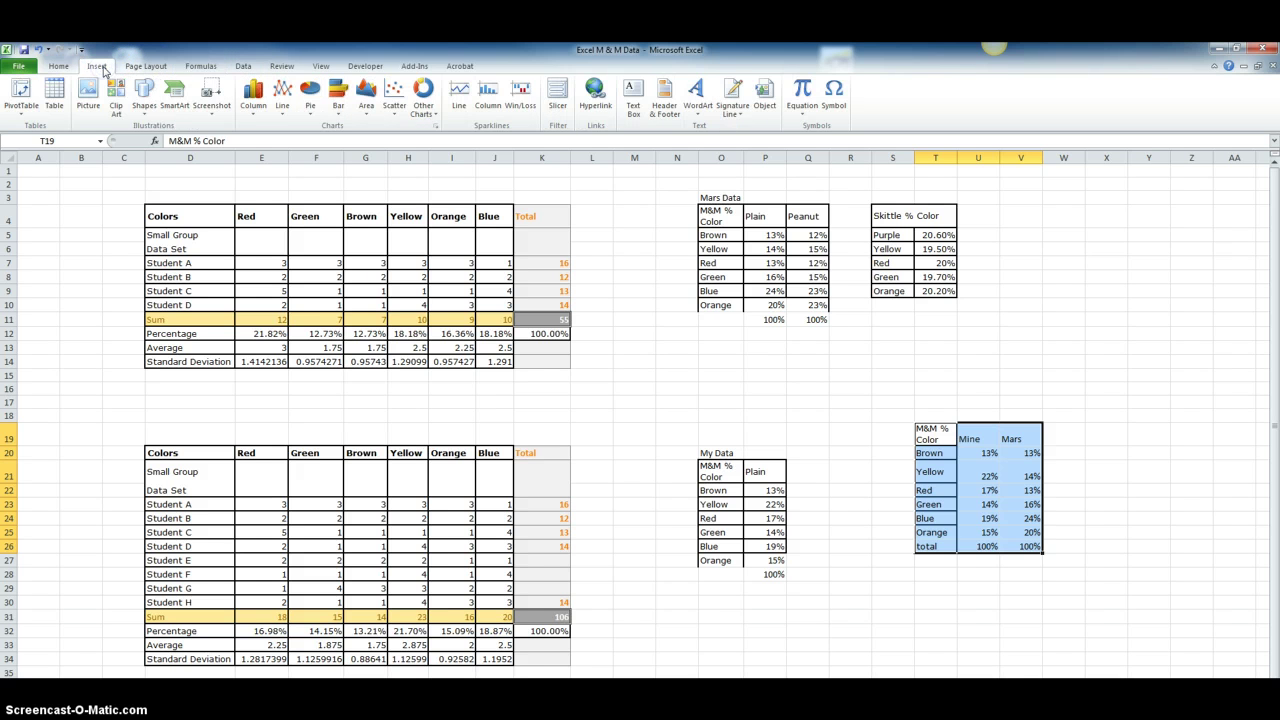
{"action": "left_click", "coordinate": [336, 107]}
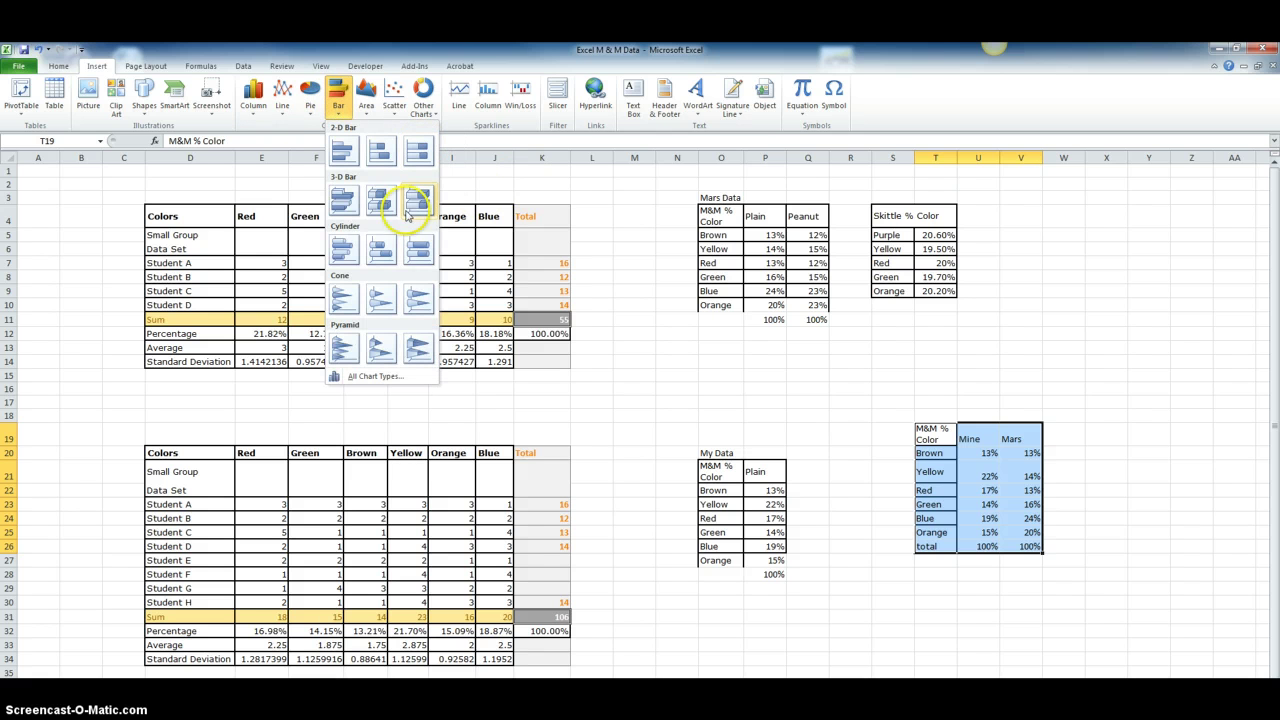
{"action": "left_click", "coordinate": [341, 298]}
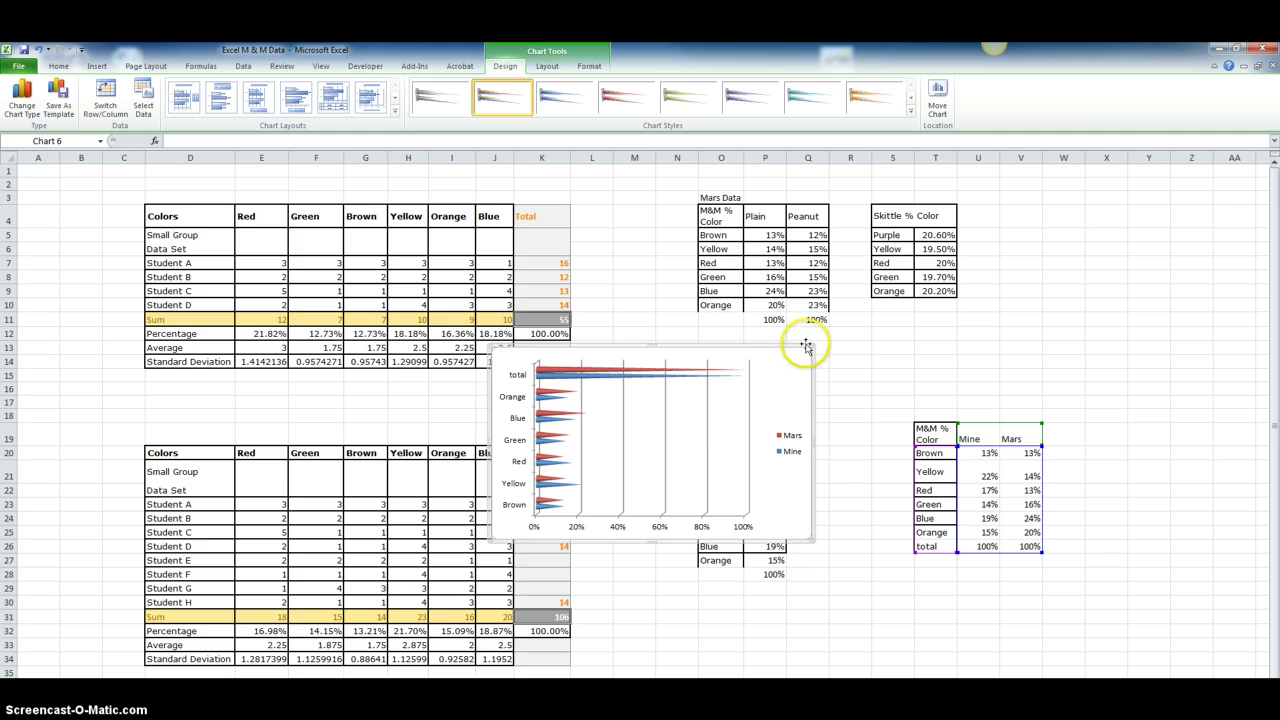
{"action": "key", "text": "Delete"}
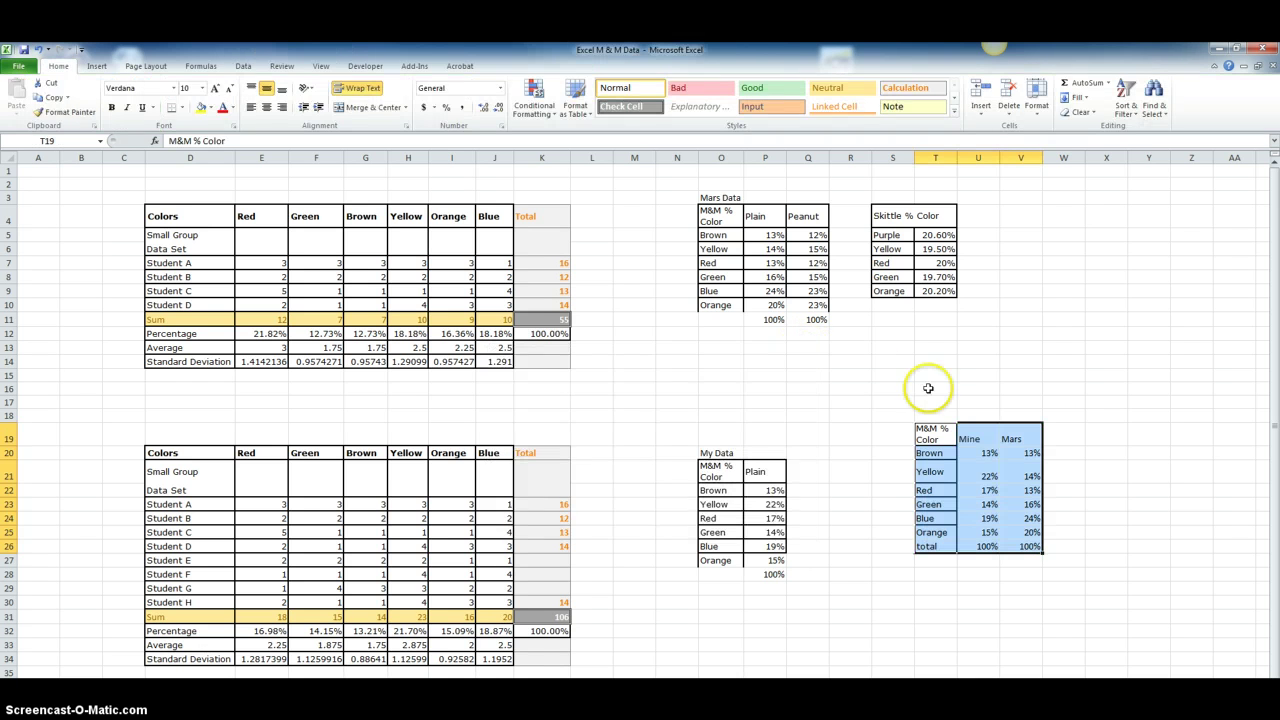
Insert a clustered horizontal cone bar chart from T19:V25, without the total row, and place it above the combined comparison table.
{"action": "left_click", "coordinate": [991, 472]}
{"action": "left_click_drag", "start_coordinate": [928, 441], "coordinate": [1021, 531]}
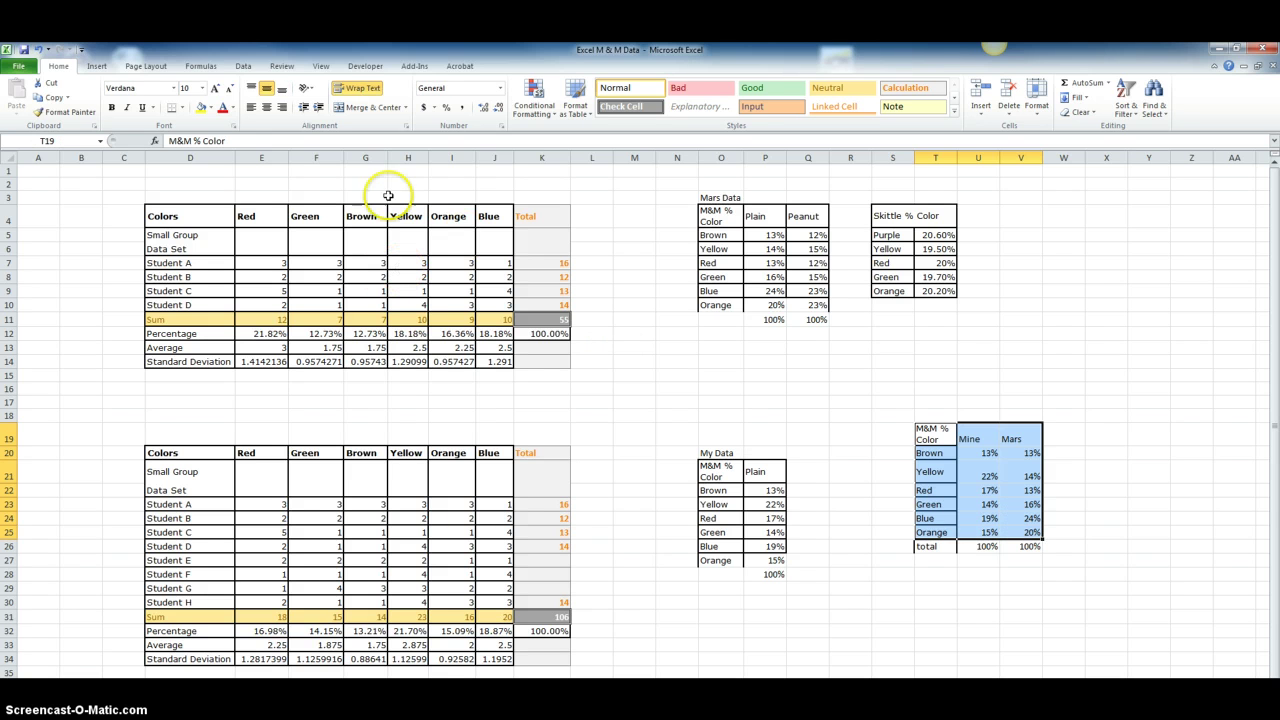
{"action": "left_click", "coordinate": [95, 67]}
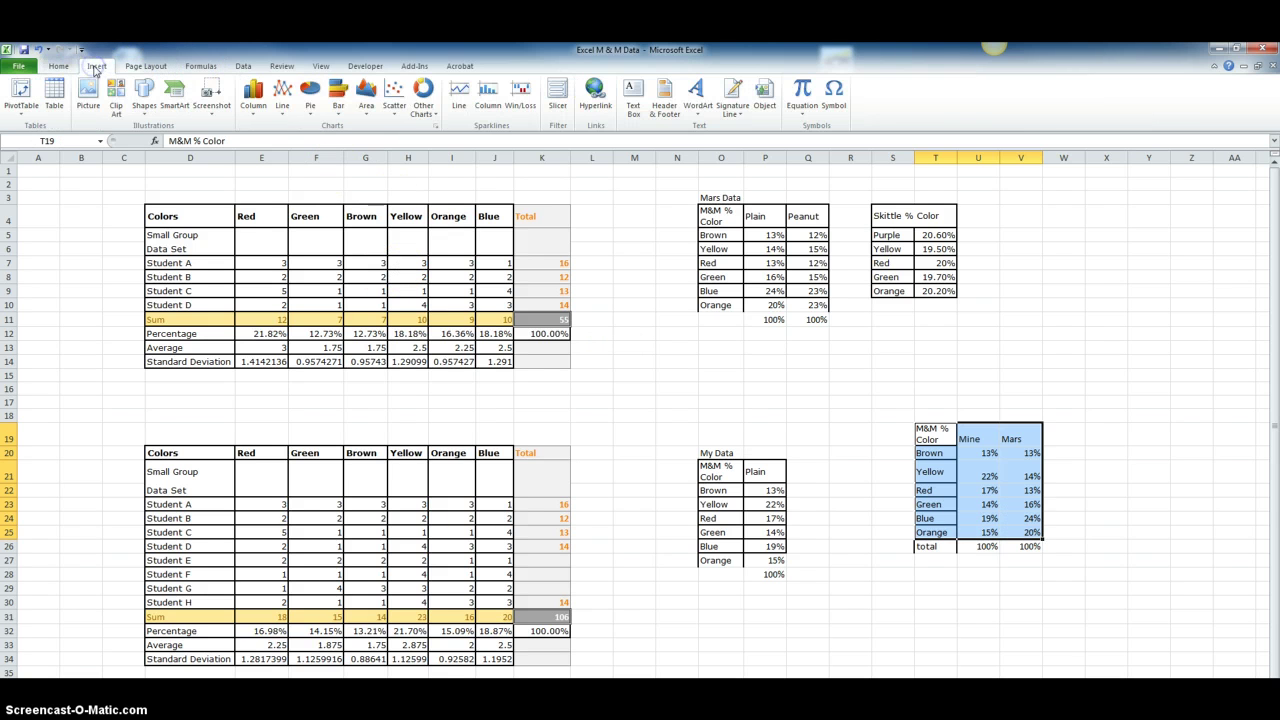
{"action": "left_click", "coordinate": [338, 100]}
{"action": "left_click", "coordinate": [343, 297]}
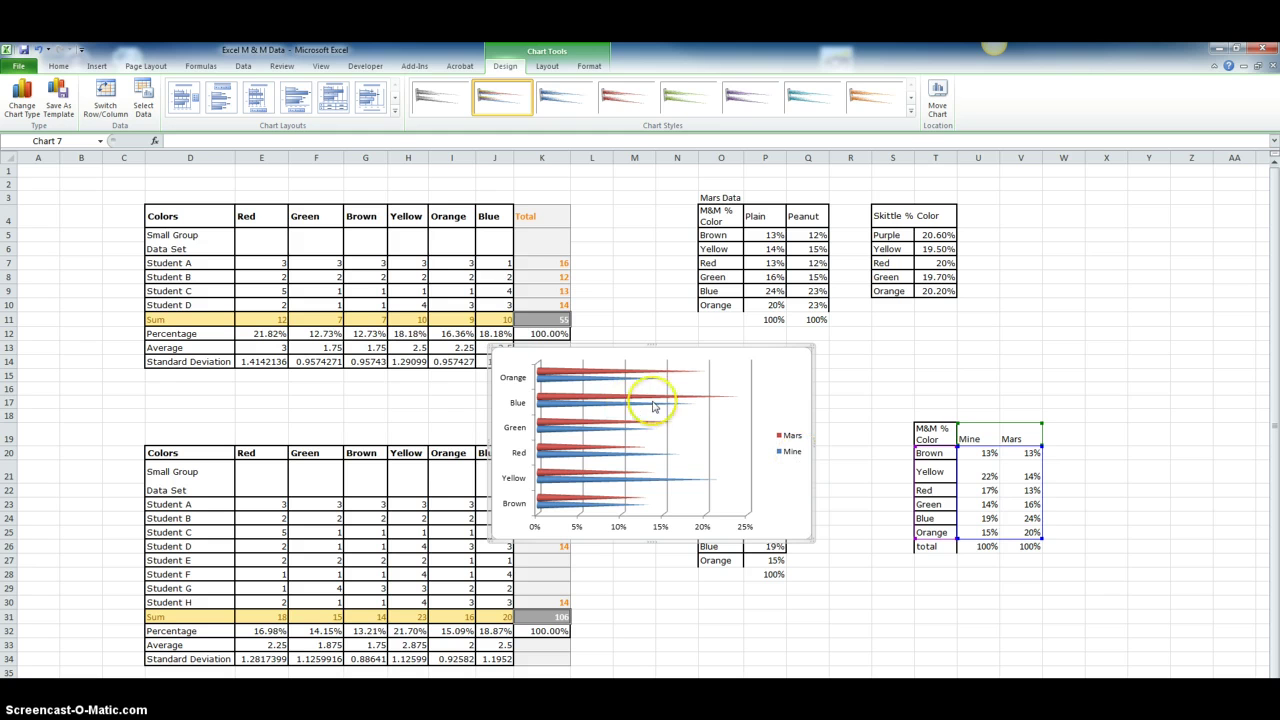
{"action": "left_click_drag", "start_coordinate": [721, 348], "coordinate": [1178, 187]}
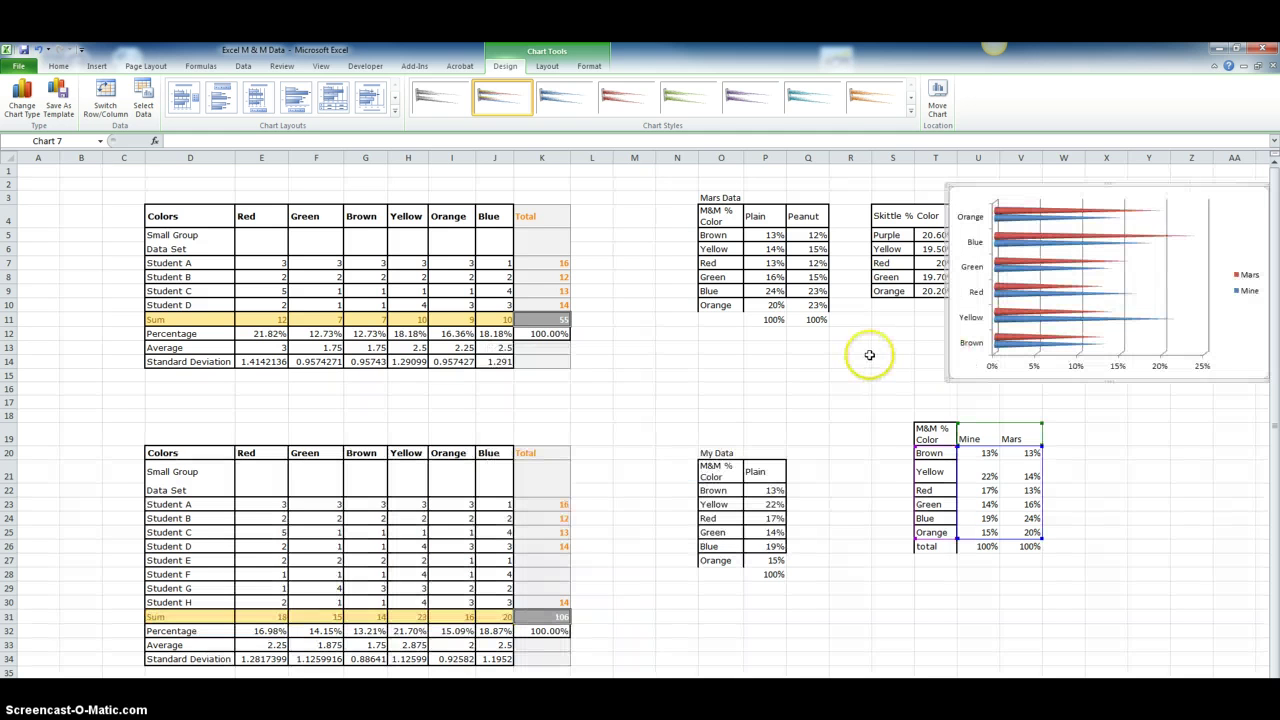